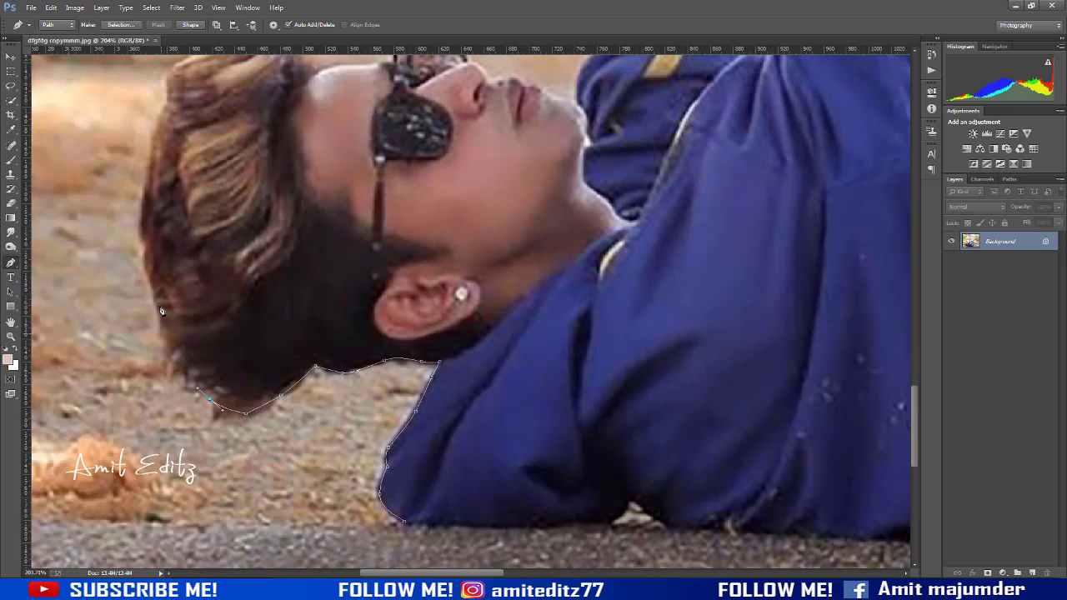
Complete the Pen path around the man lying on the road and convert it into a new anti-aliased selection
drag(195, 105, 244, 329)
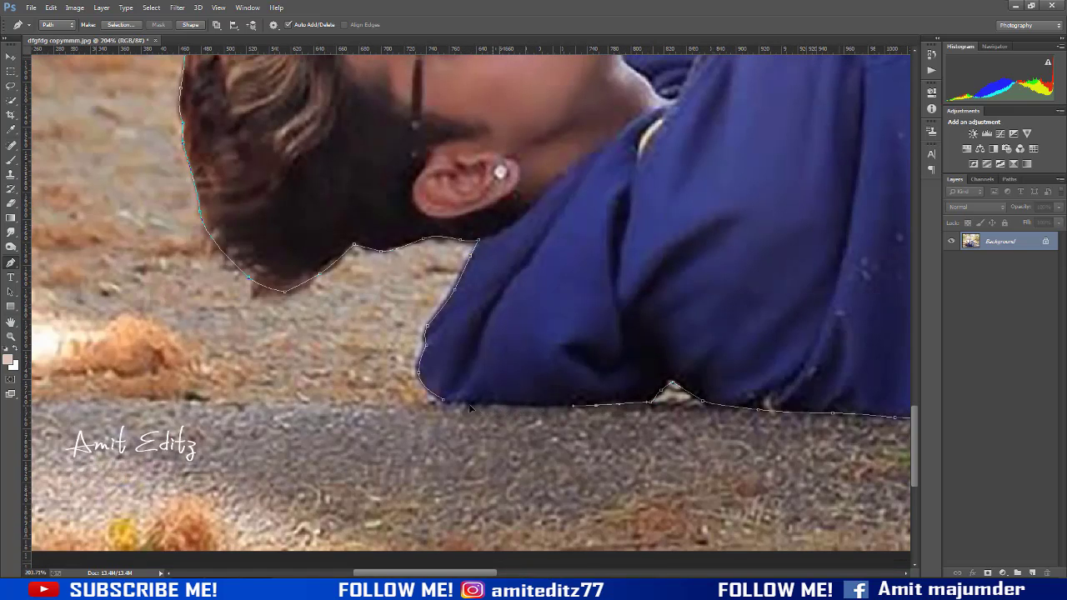
right_click(496, 331)
click(543, 101)
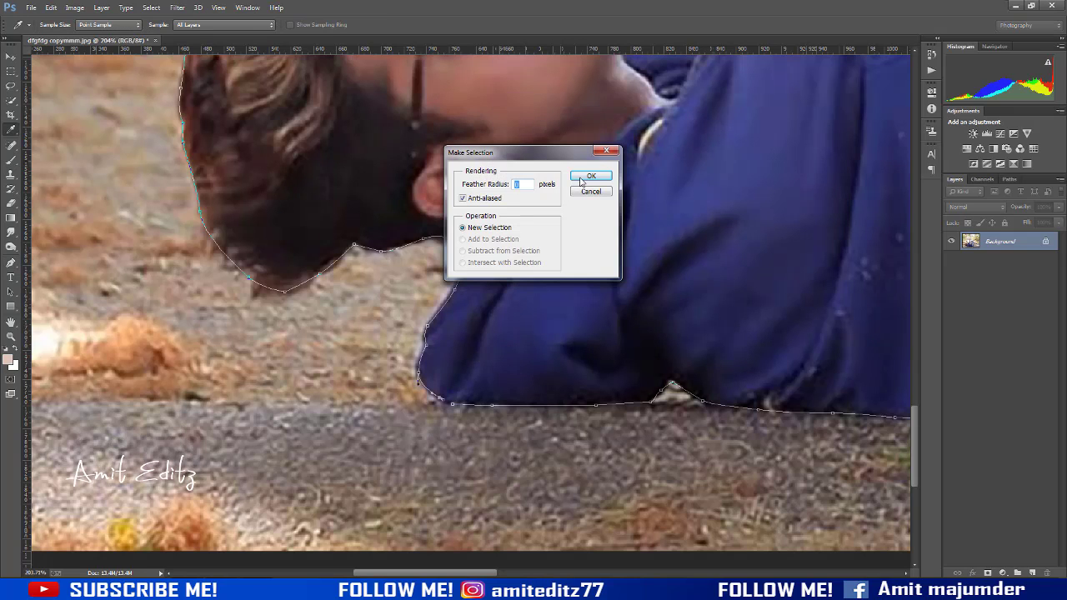
click(581, 179)
Unlock the background layer and add a layer mask from the selection to isolate the man
scroll(440, 249, down, 5)
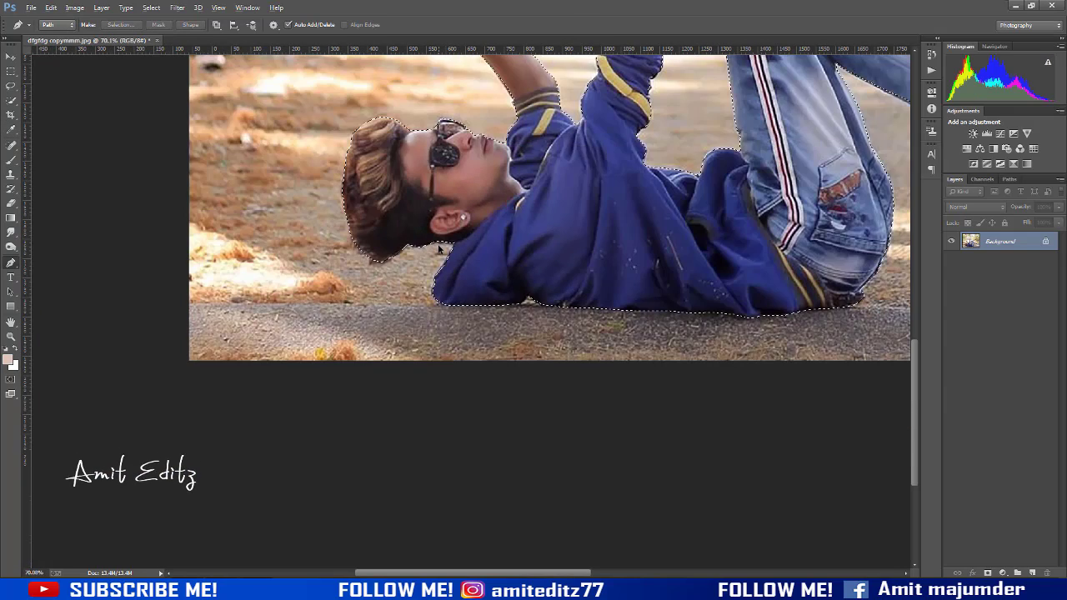
scroll(439, 248, down, 8)
scroll(488, 278, up, 3)
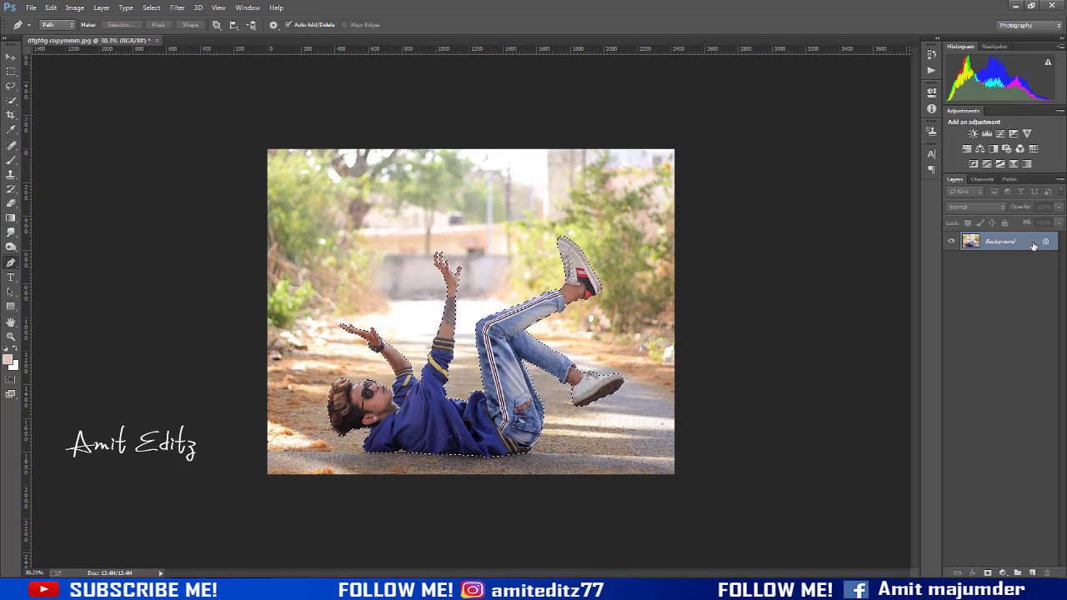
click(1045, 241)
click(987, 574)
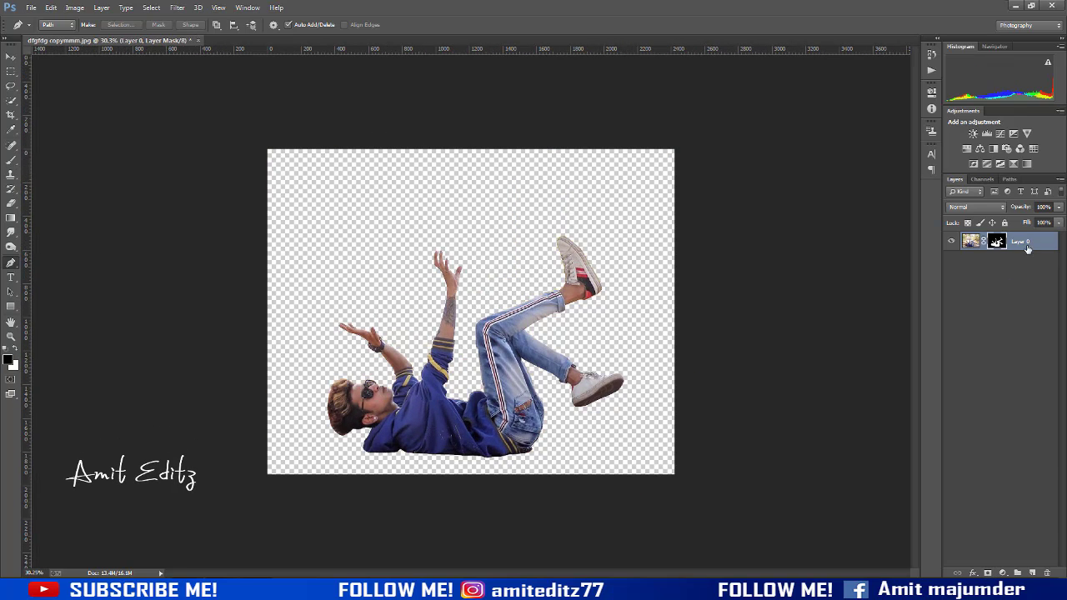
Duplicate the masked layer and apply the layer mask on the copy
drag(1027, 249, 1032, 574)
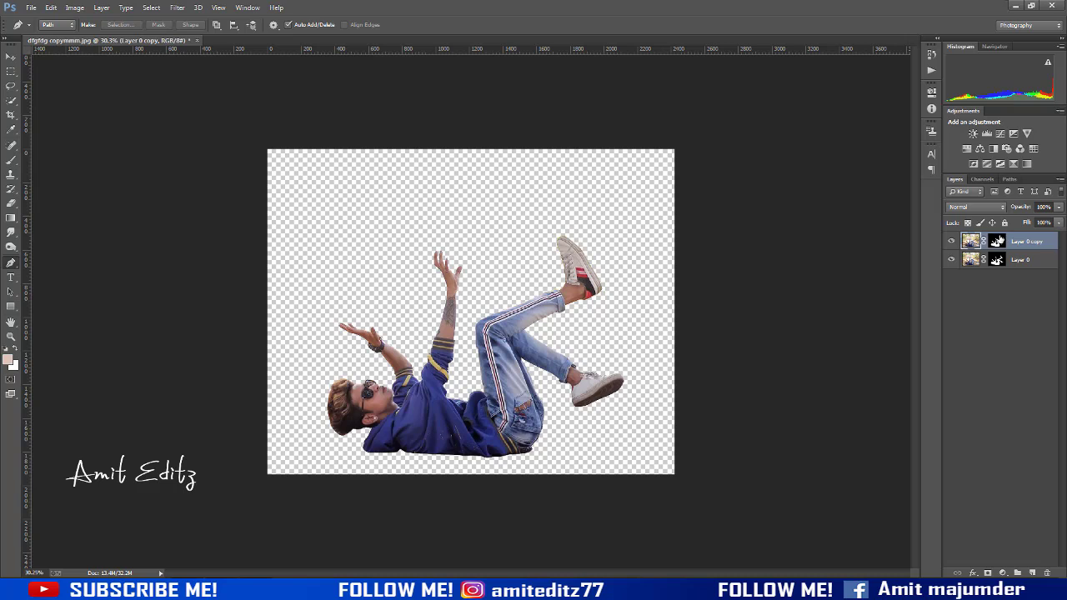
right_click(996, 242)
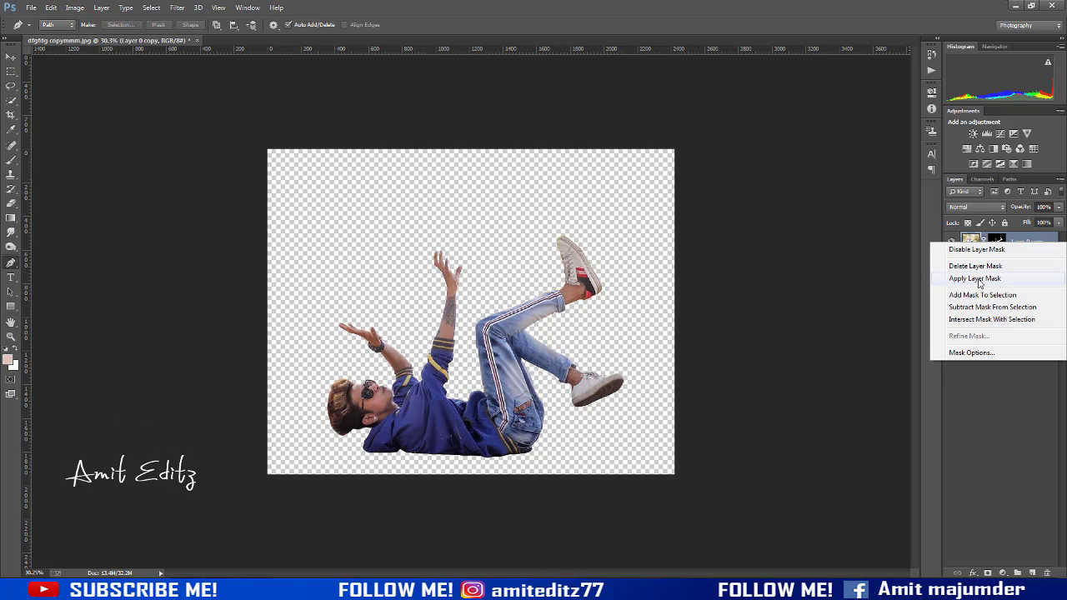
click(990, 270)
Delete the layer mask from Layer 0 and load the man's cutout outline as a selection with the copy hidden
right_click(996, 261)
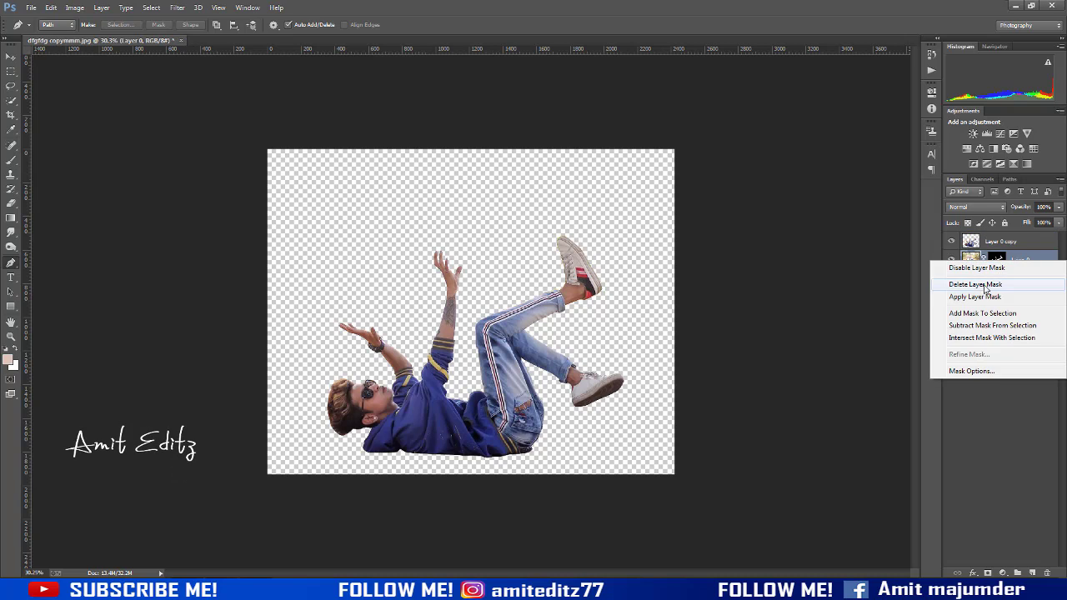
click(988, 283)
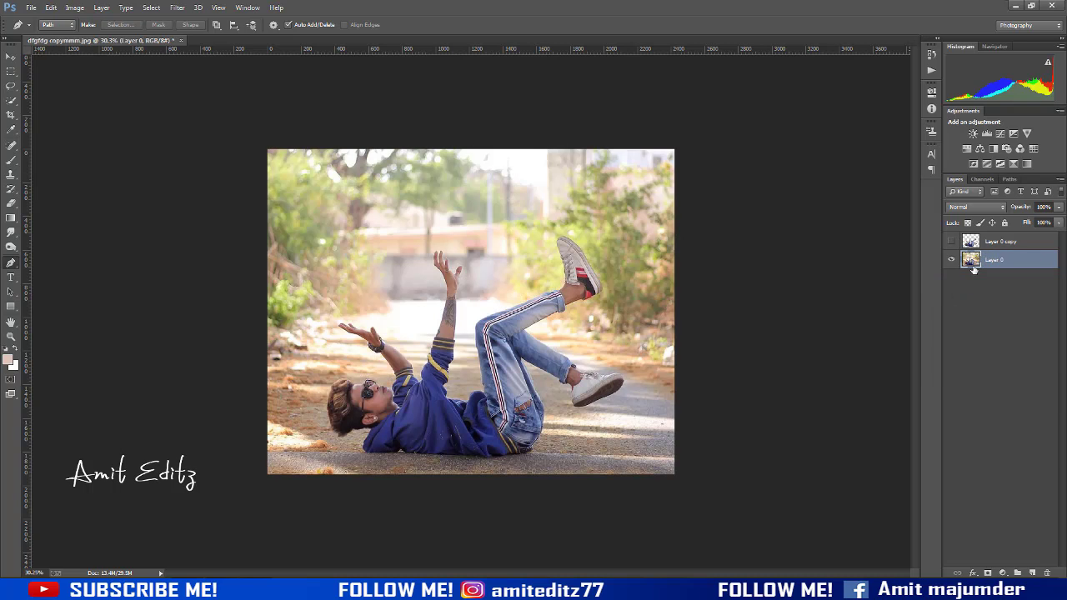
ctrl+click(972, 263)
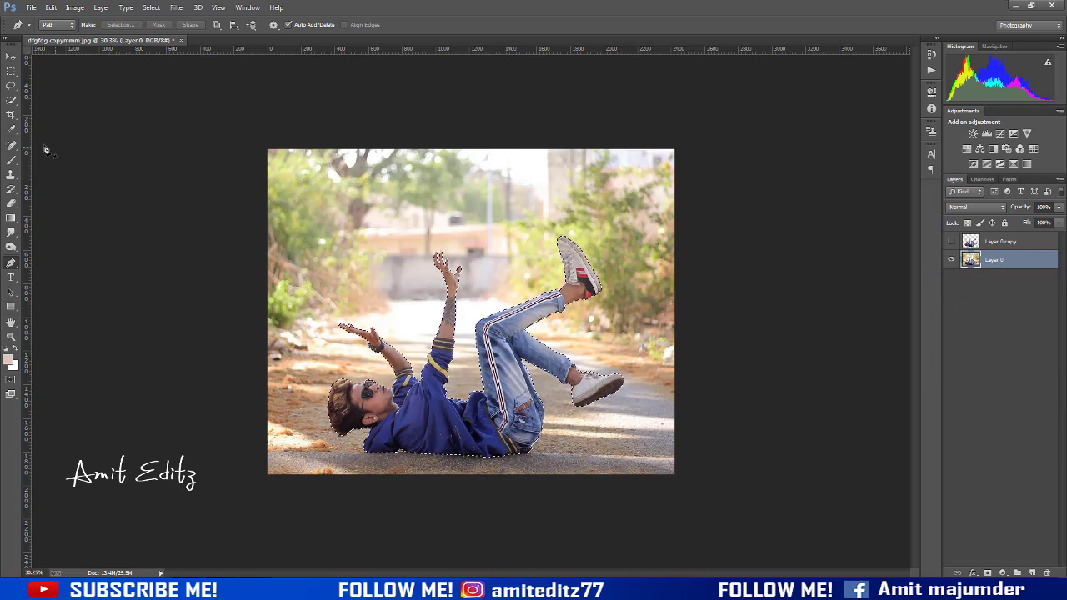
Fill the selected man on Layer 0 using Content-Aware in Normal mode at 100% opacity
key(w)
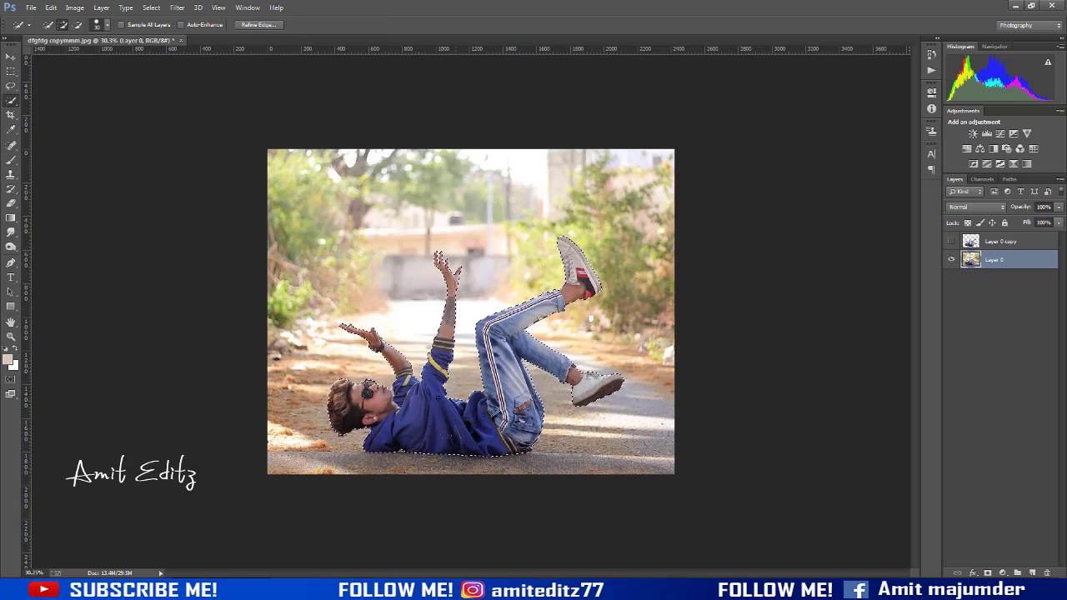
right_click(438, 160)
click(462, 320)
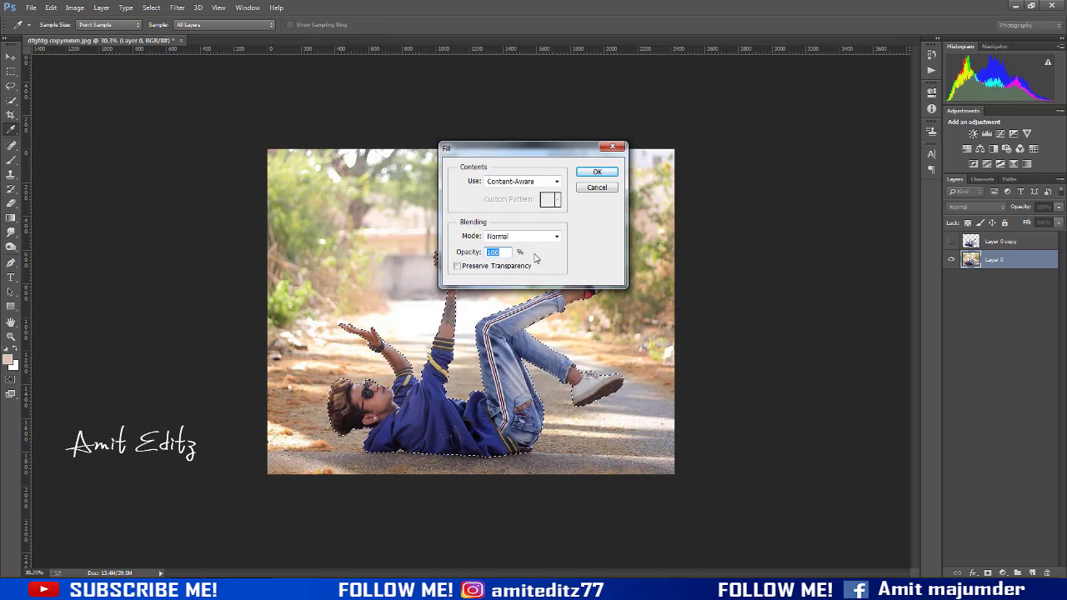
click(594, 173)
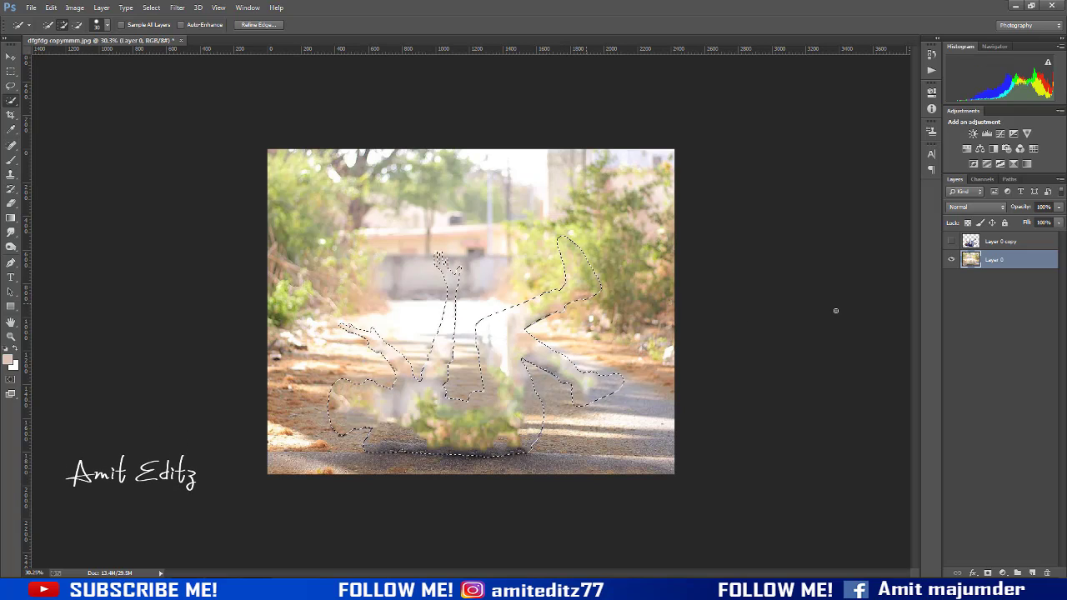
Show the cutout layer Layer 0 copy over the filled background and clear the selection
click(951, 241)
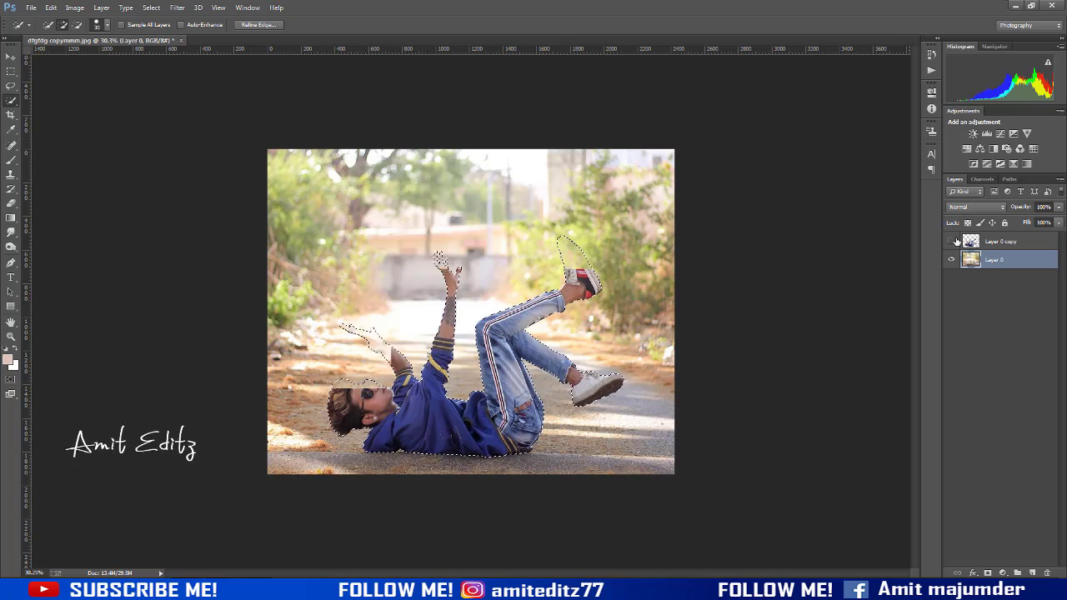
click(951, 241)
click(951, 241)
key(ctrl+d)
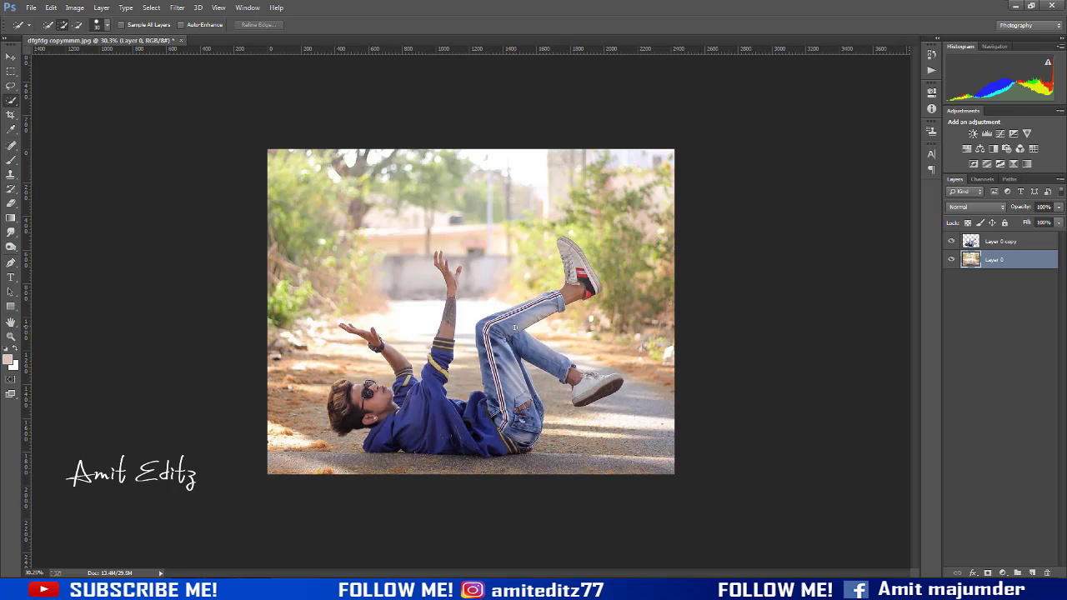
scroll(478, 285, up, 1)
click(31, 7)
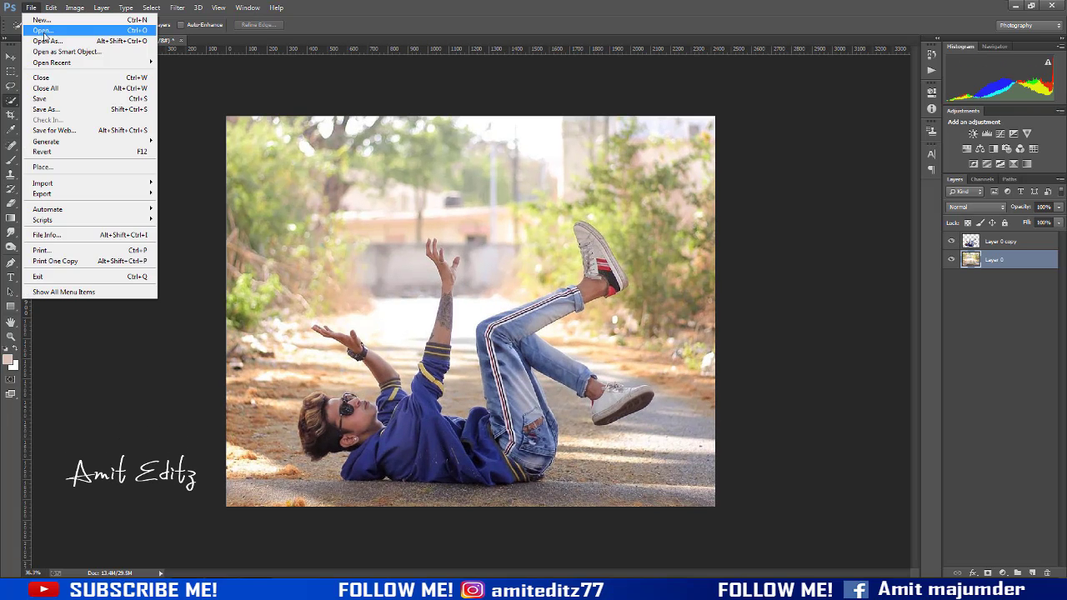
click(38, 29)
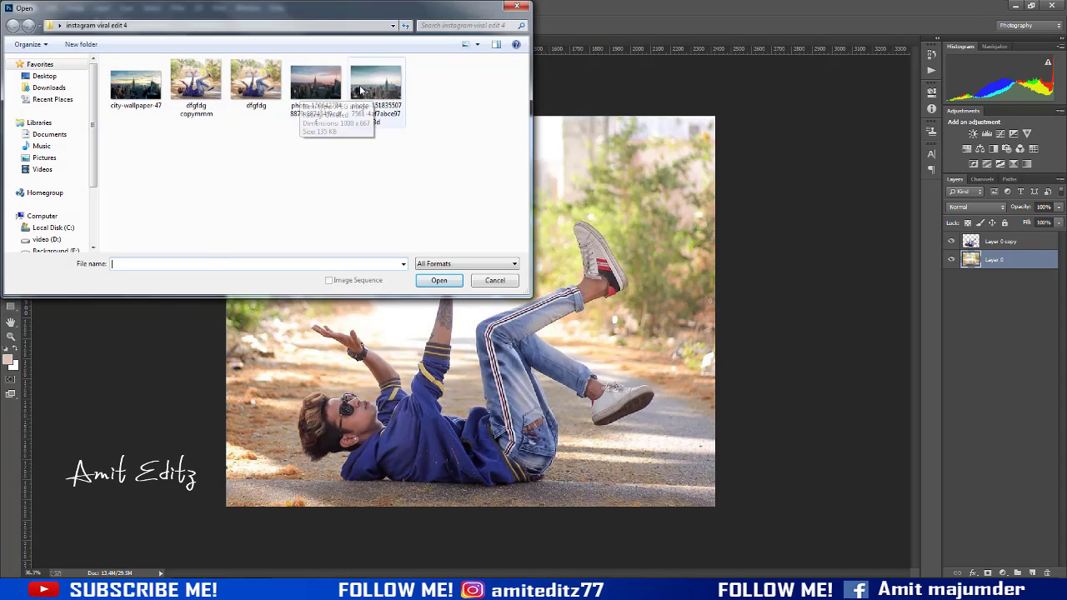
click(375, 88)
click(437, 281)
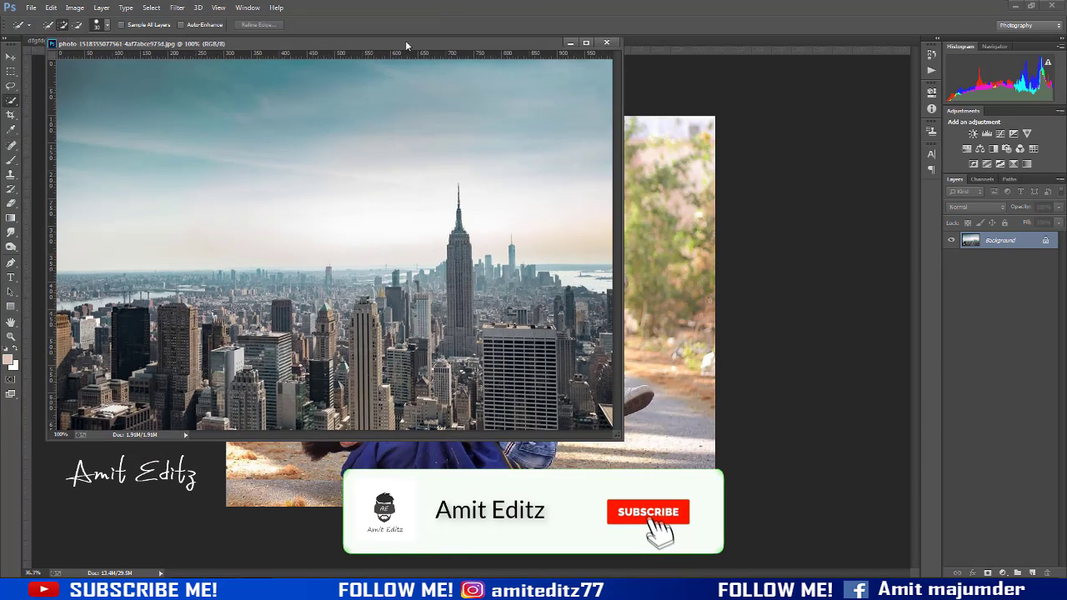
drag(405, 44, 406, 39)
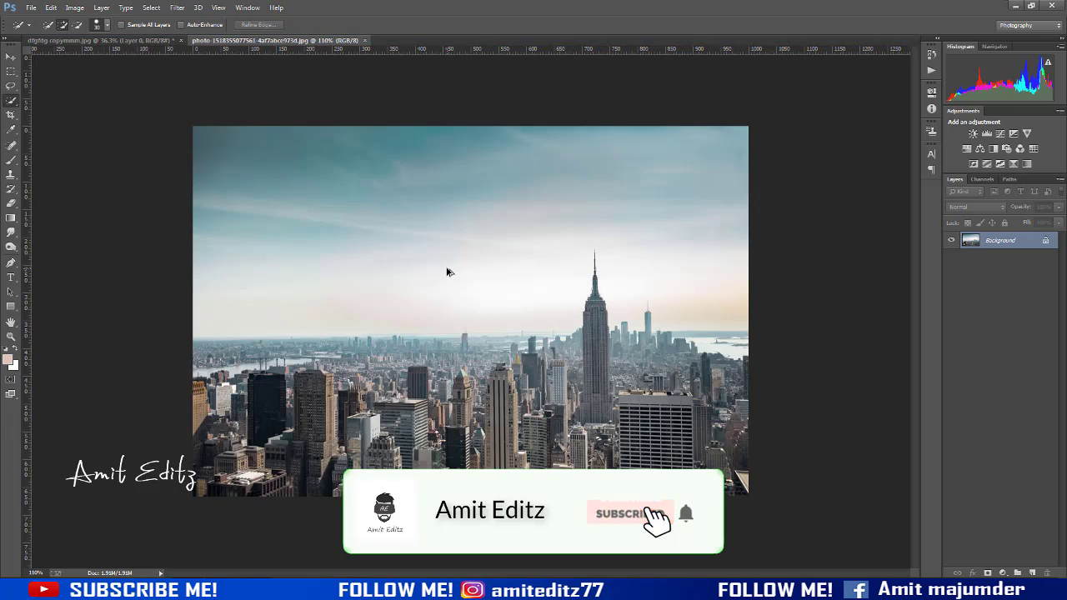
Desaturate the skyline with the Camera Raw Filter, setting HSL saturation to -100 for greens and aquas and about -83 for blues
scroll(445, 272, up, 1)
scroll(462, 289, down, 2)
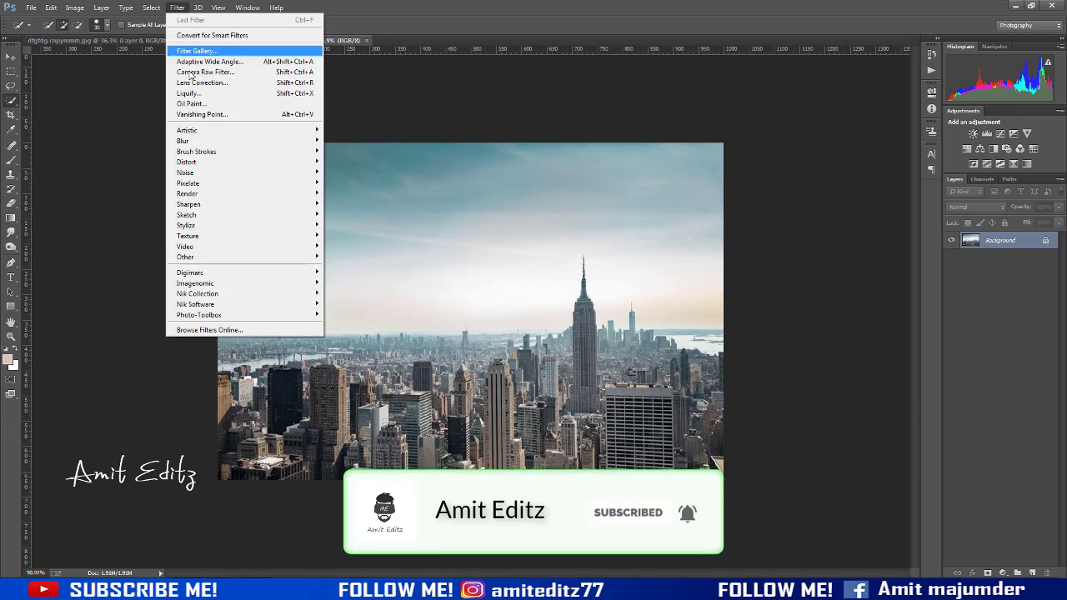
click(176, 8)
click(190, 73)
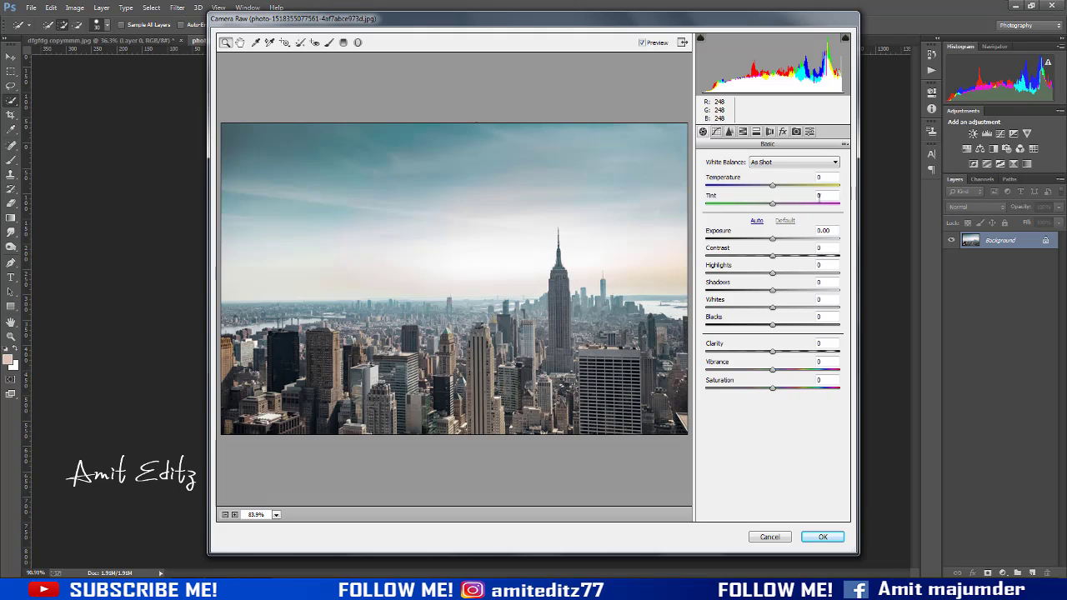
click(743, 132)
click(733, 174)
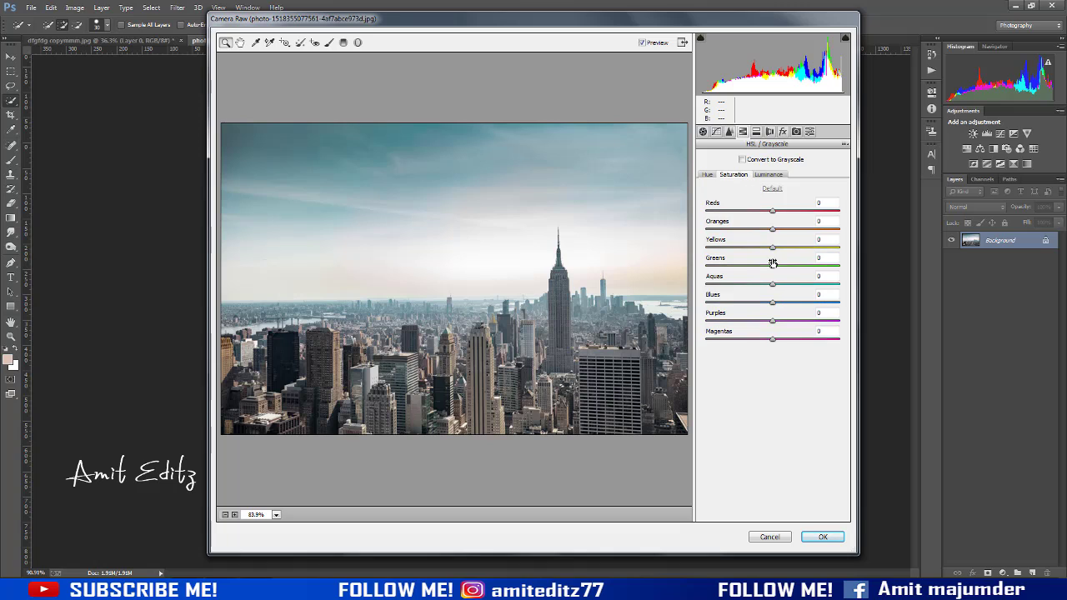
drag(772, 284, 705, 284)
drag(772, 303, 705, 302)
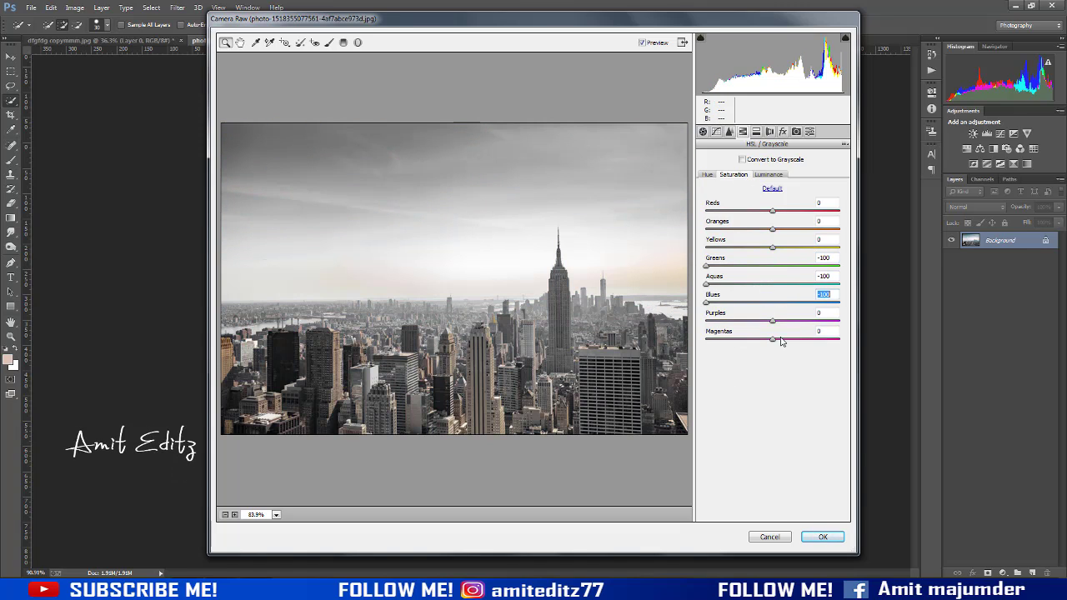
drag(707, 303, 719, 305)
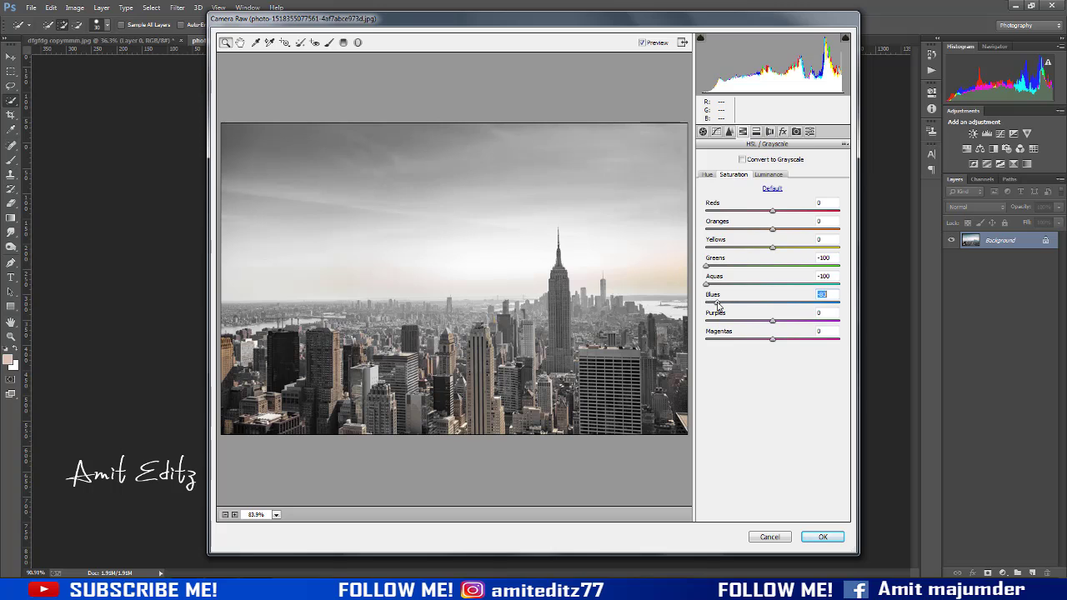
click(822, 537)
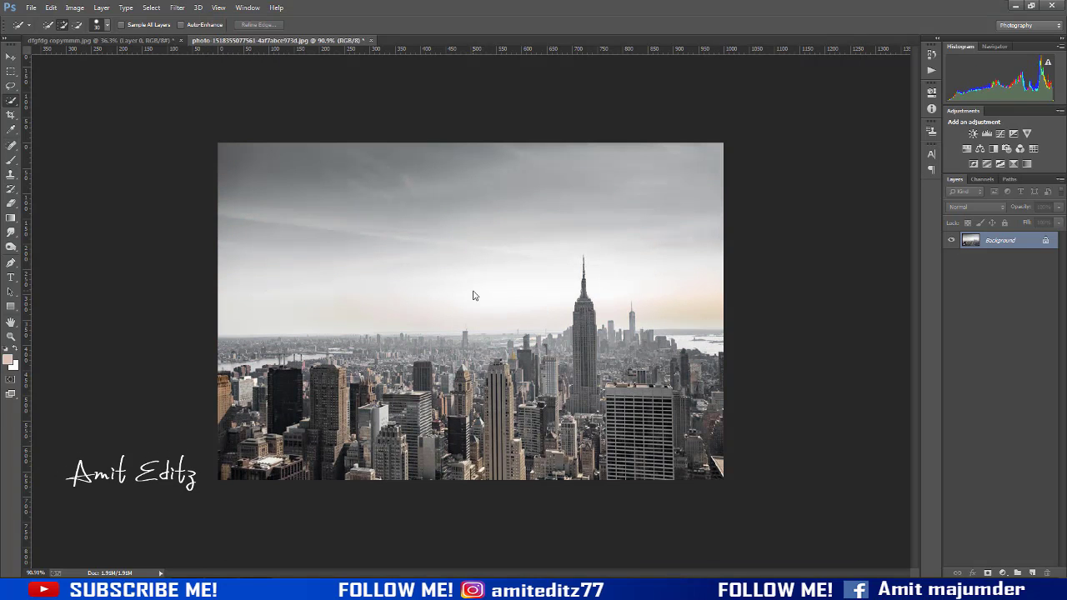
Move the skyline image into the man's document beneath the cutout layer and rotate it upside down to about -179.4°
click(10, 55)
drag(409, 239, 357, 138)
key(ctrl+t)
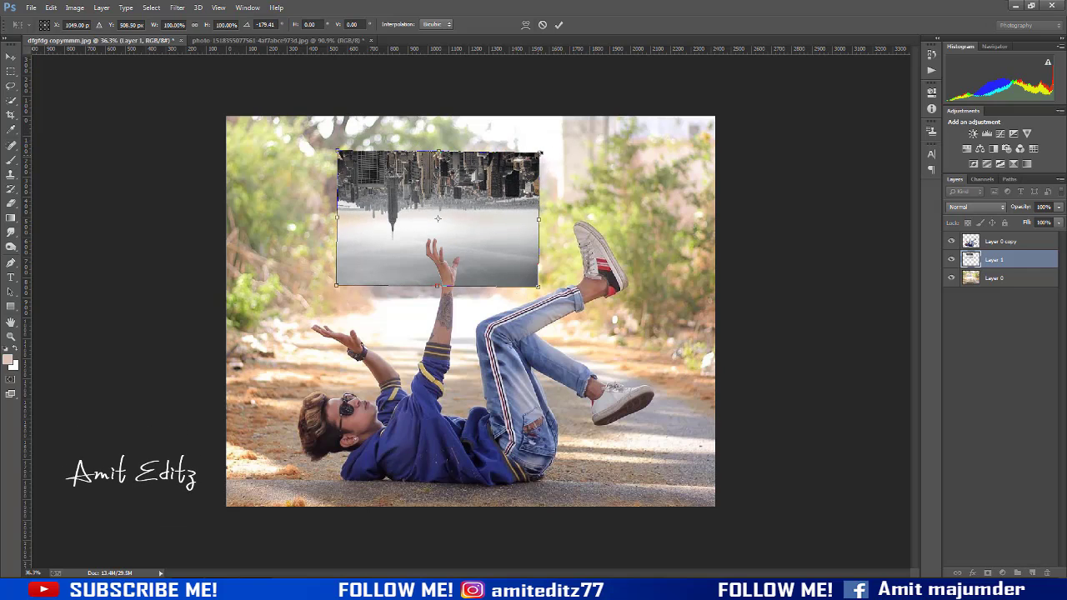
Enlarge the inverted skyline to about 262% and position it across the upper part of the photo, above the road
drag(541, 153, 731, 127)
drag(596, 193, 612, 246)
drag(705, 101, 727, 101)
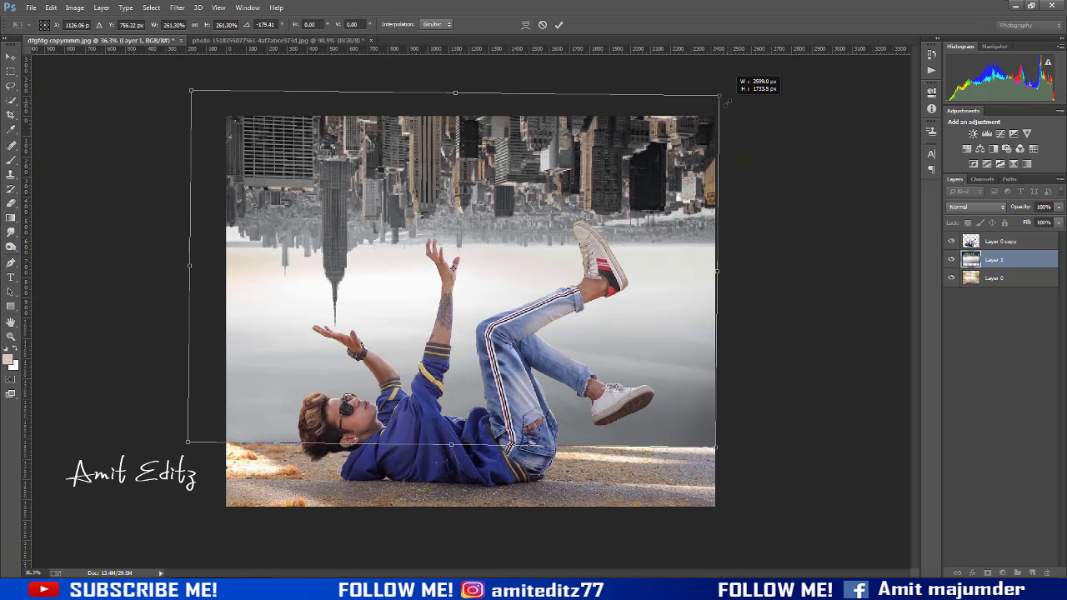
drag(654, 177, 651, 219)
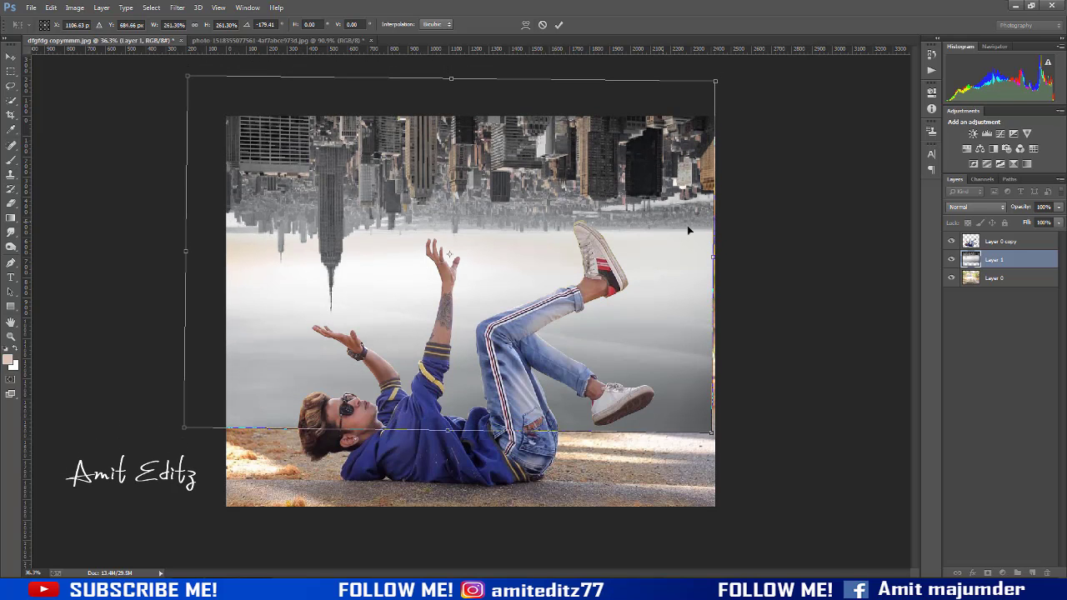
drag(713, 256, 717, 256)
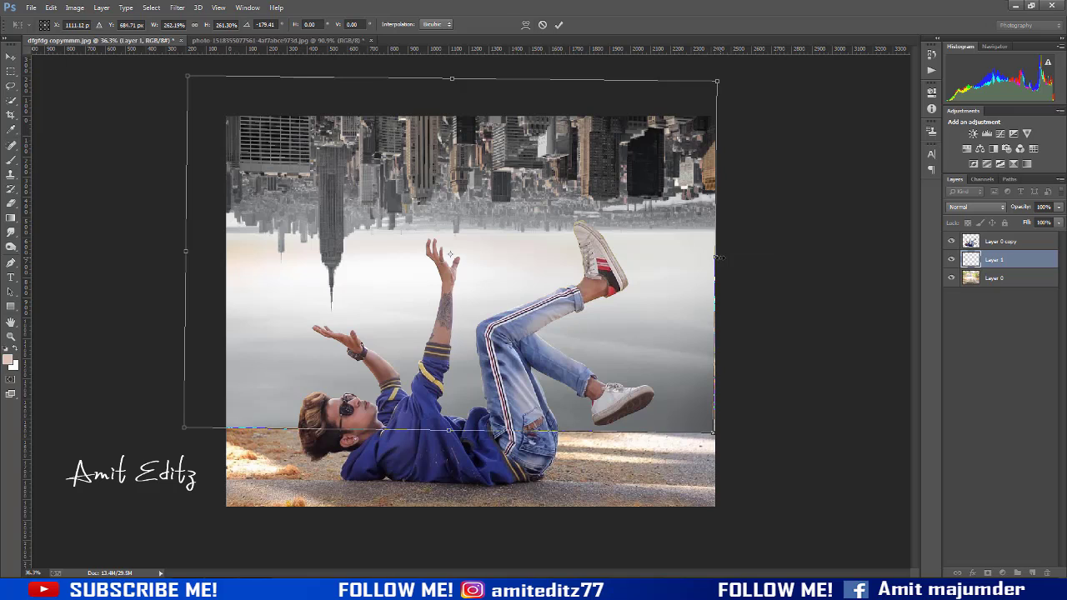
key(Return)
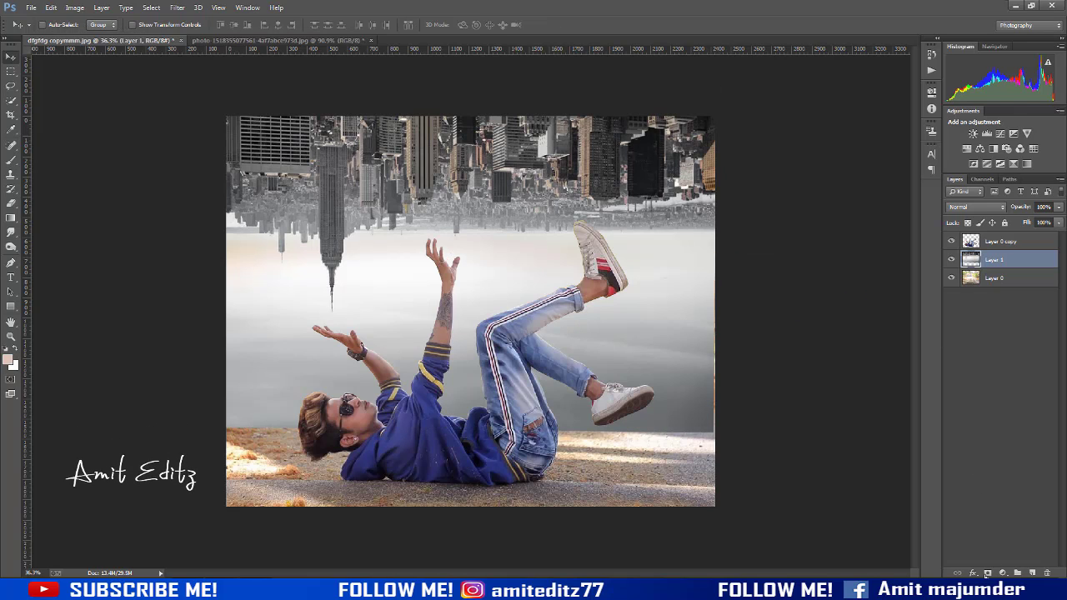
Add a layer mask to the inverted skyline layer and choose the Neutral Density gradient for the Gradient tool
click(988, 573)
click(11, 218)
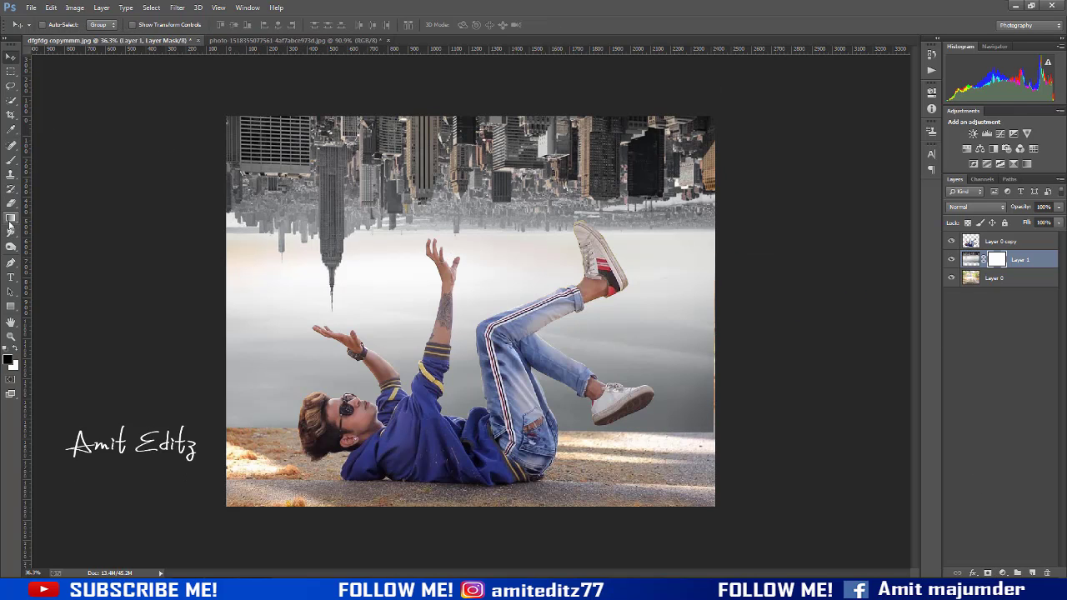
click(65, 26)
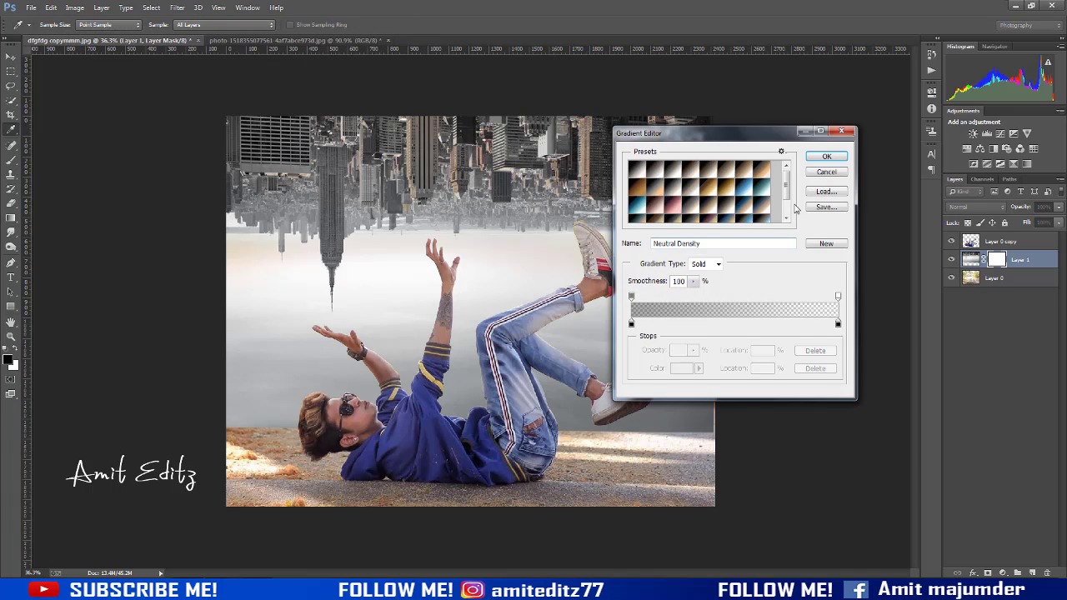
click(826, 155)
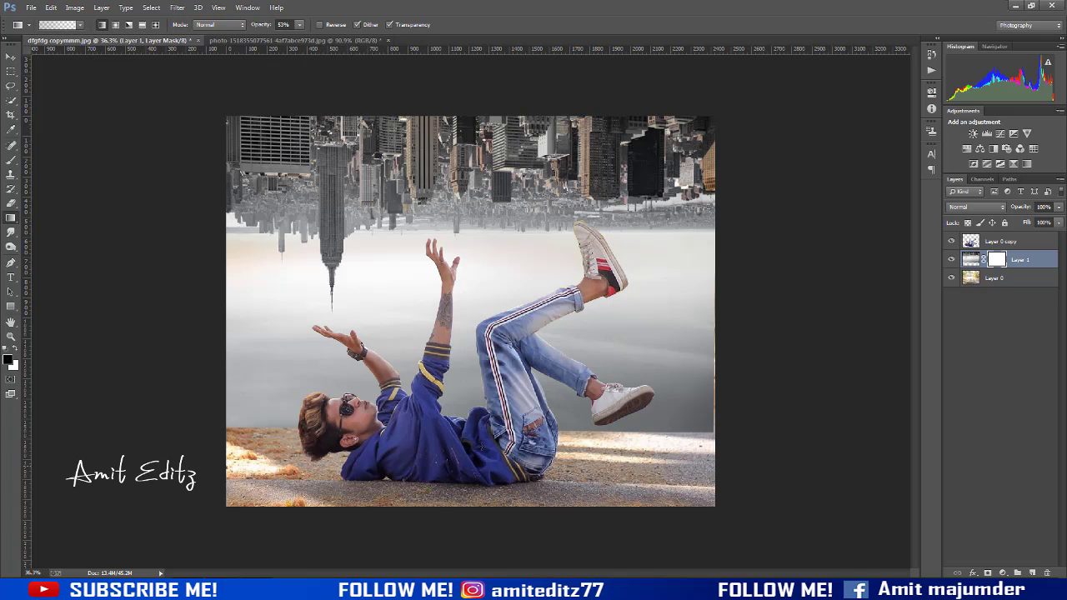
Draw repeated upward gradients on the skyline's mask, raising the opacity to 100%, to fade its lower part into the road background
drag(461, 454, 461, 357)
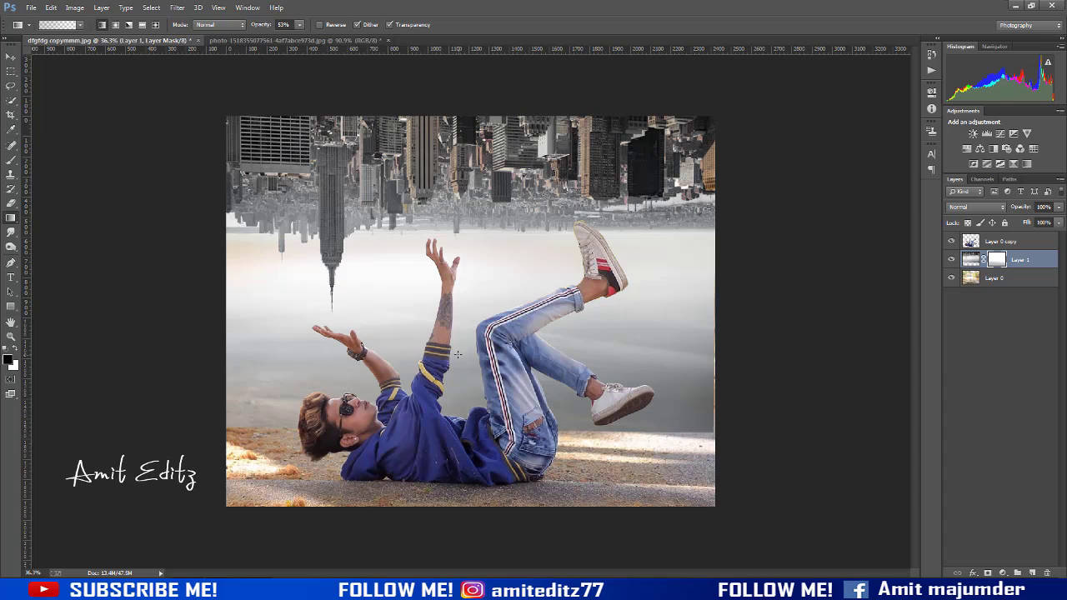
drag(460, 431, 460, 364)
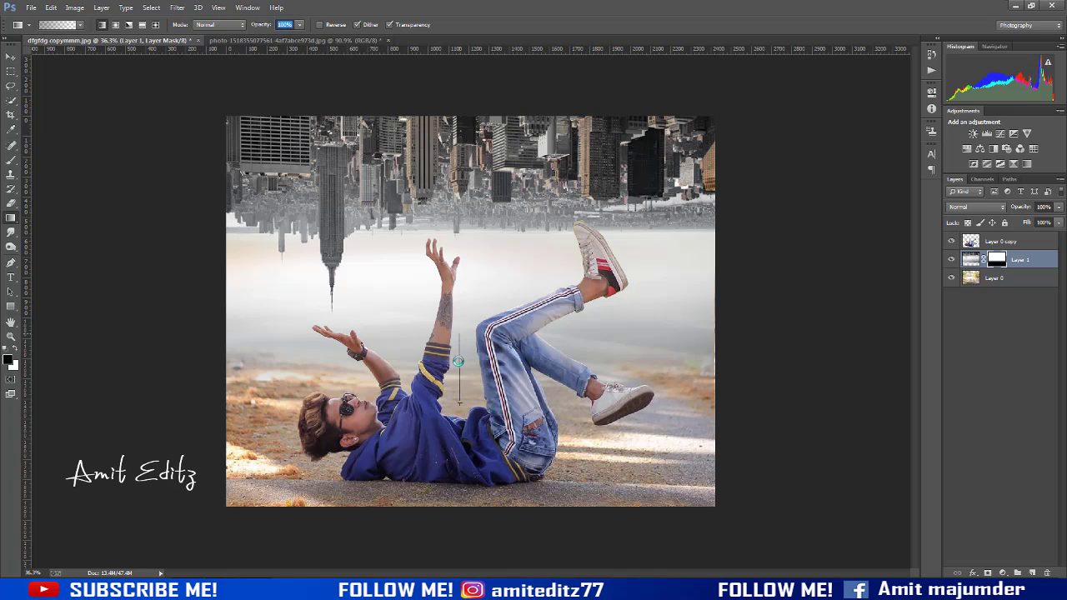
drag(459, 403, 462, 324)
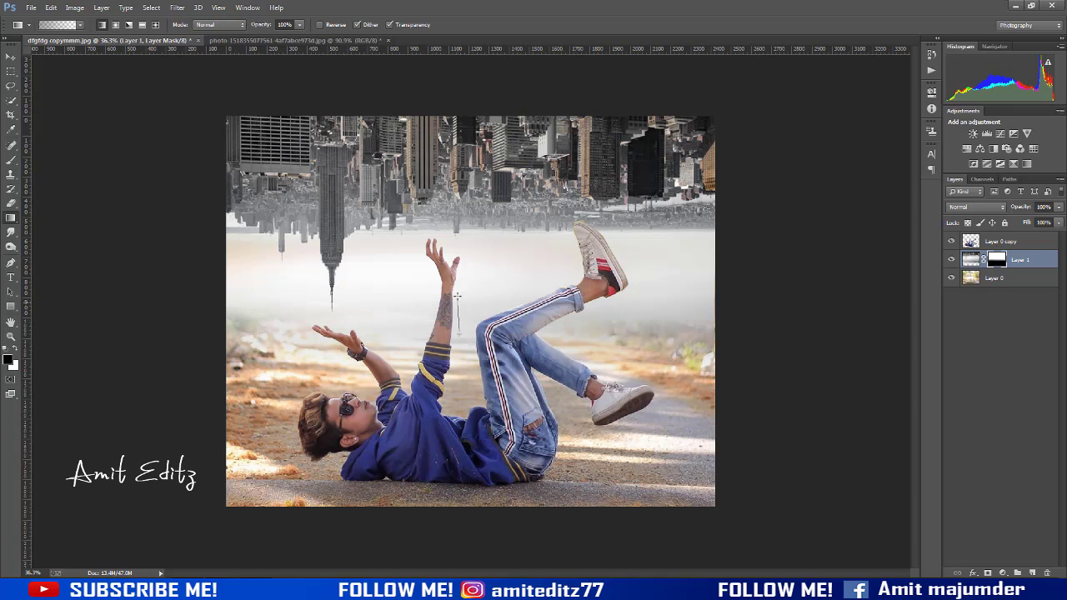
drag(455, 342, 459, 310)
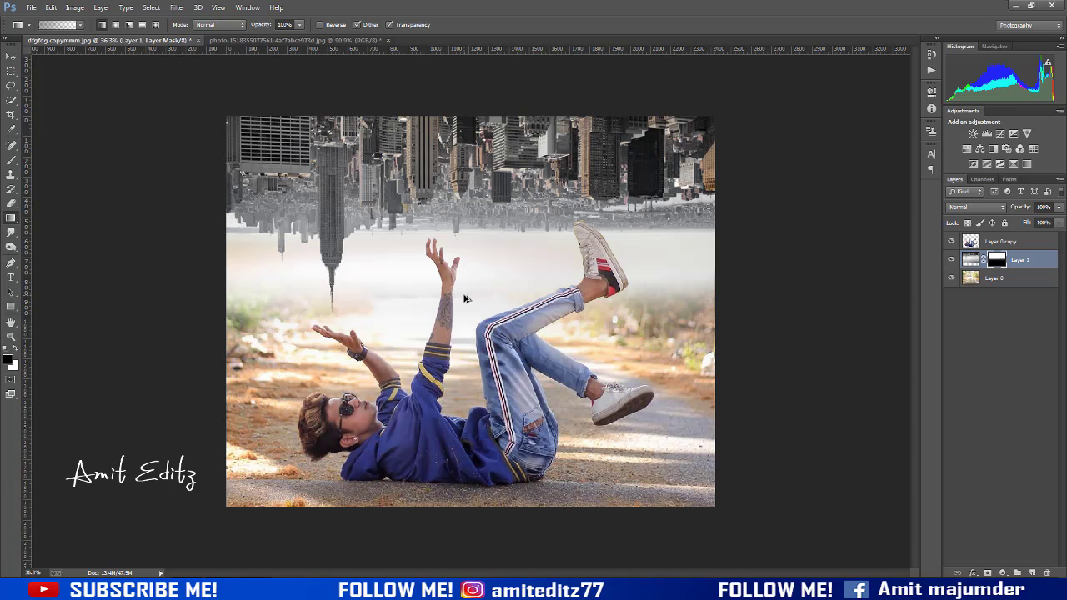
scroll(465, 298, down, 2)
scroll(693, 300, up, 1)
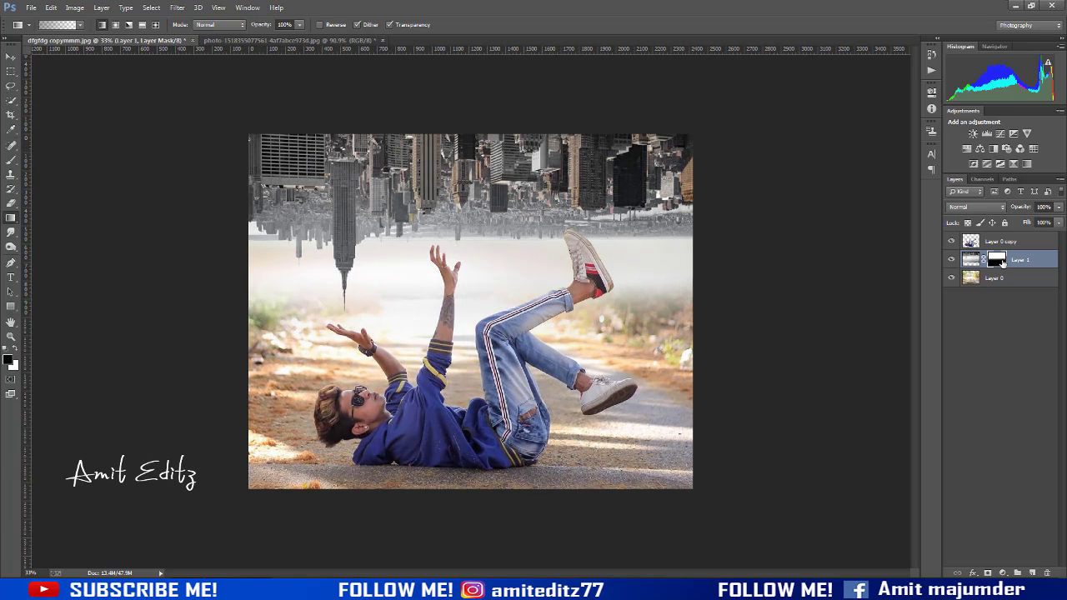
Apply the skyline's layer mask and stamp all visible layers into a new layer above the cutout
right_click(1001, 262)
click(964, 301)
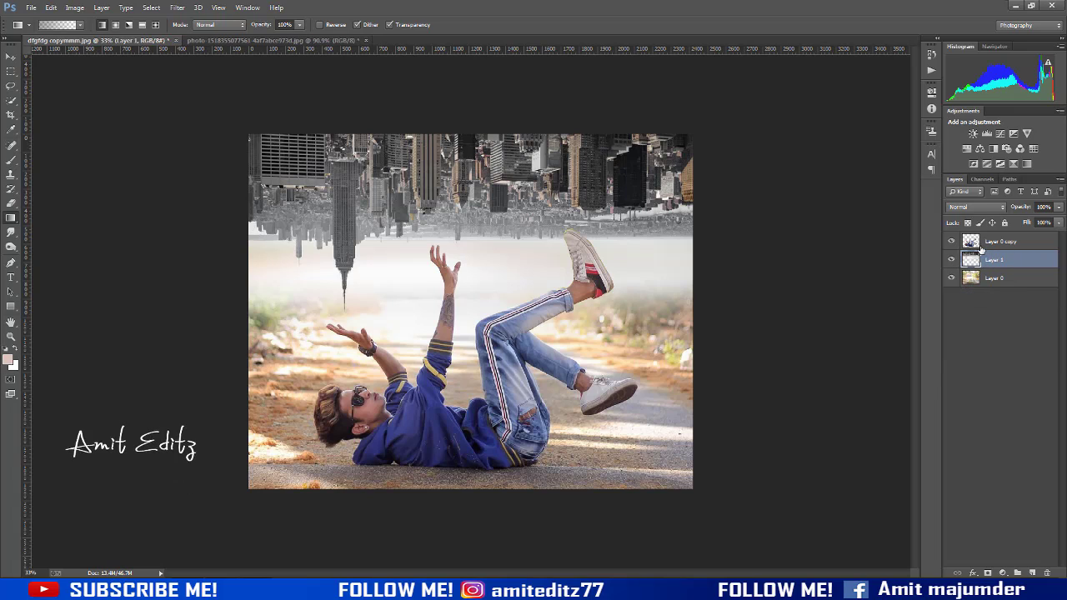
shift+click(987, 242)
key(ctrl+alt+shift+e)
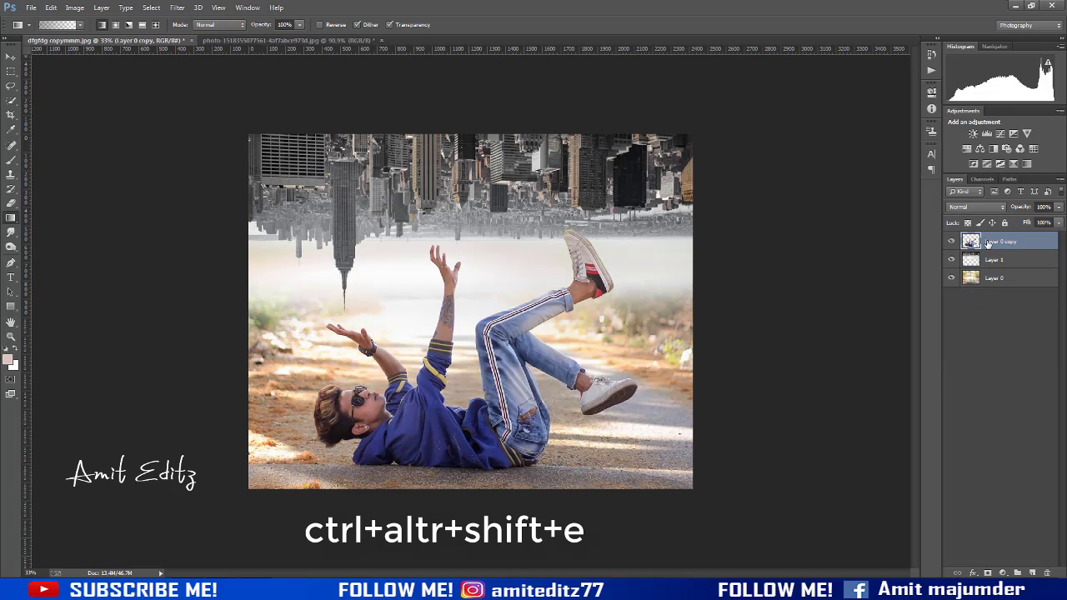
click(11, 116)
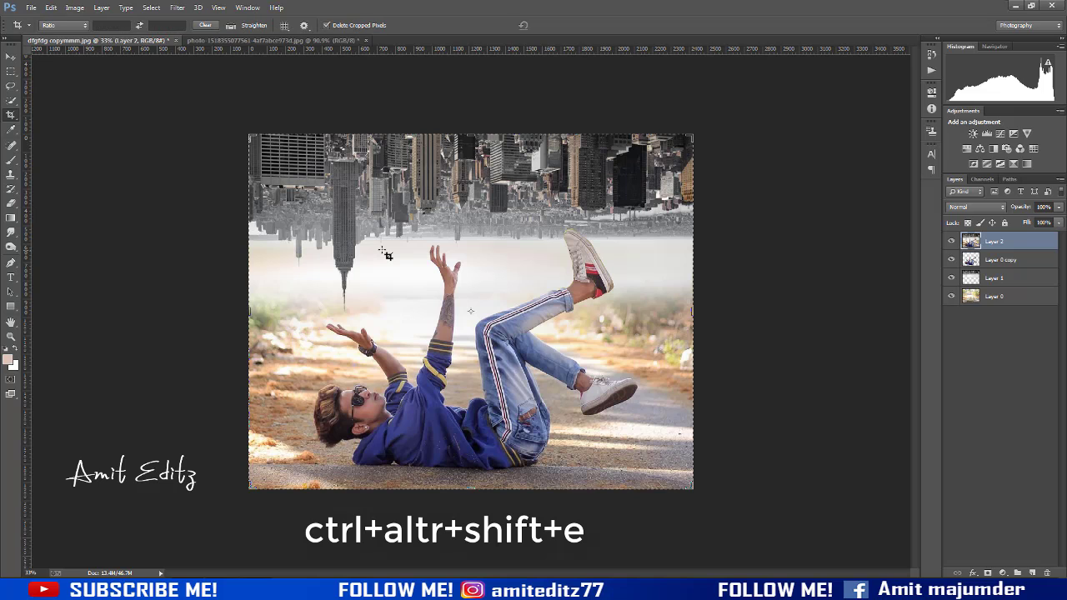
click(382, 250)
key(Escape)
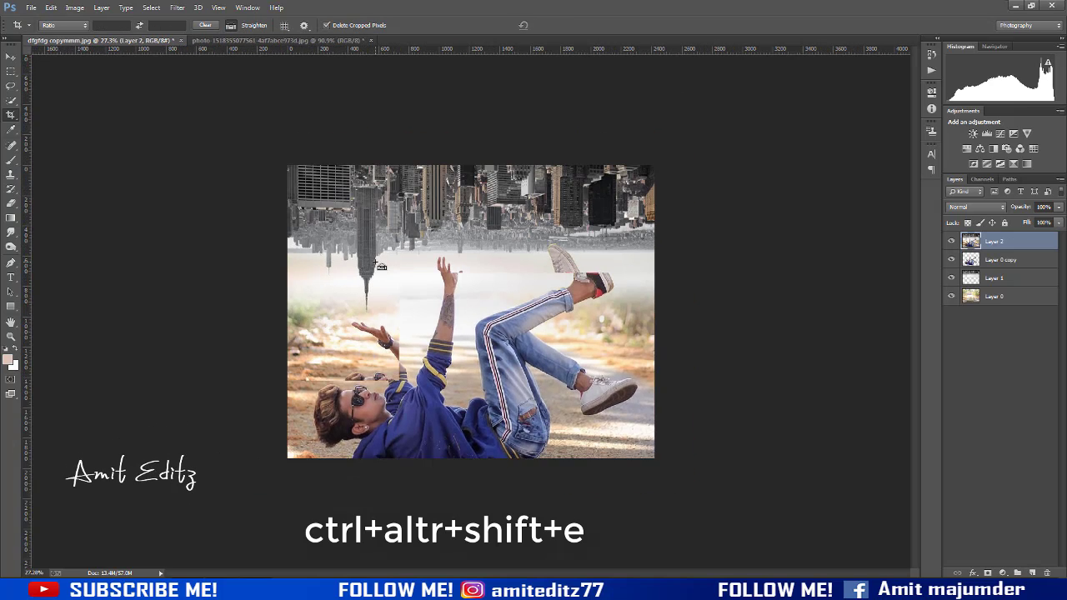
In the Camera Raw Filter, set contrast +22, highlights -18, shadows +24 and blacks +19, and lower the greens' saturation to -100
click(177, 7)
click(200, 73)
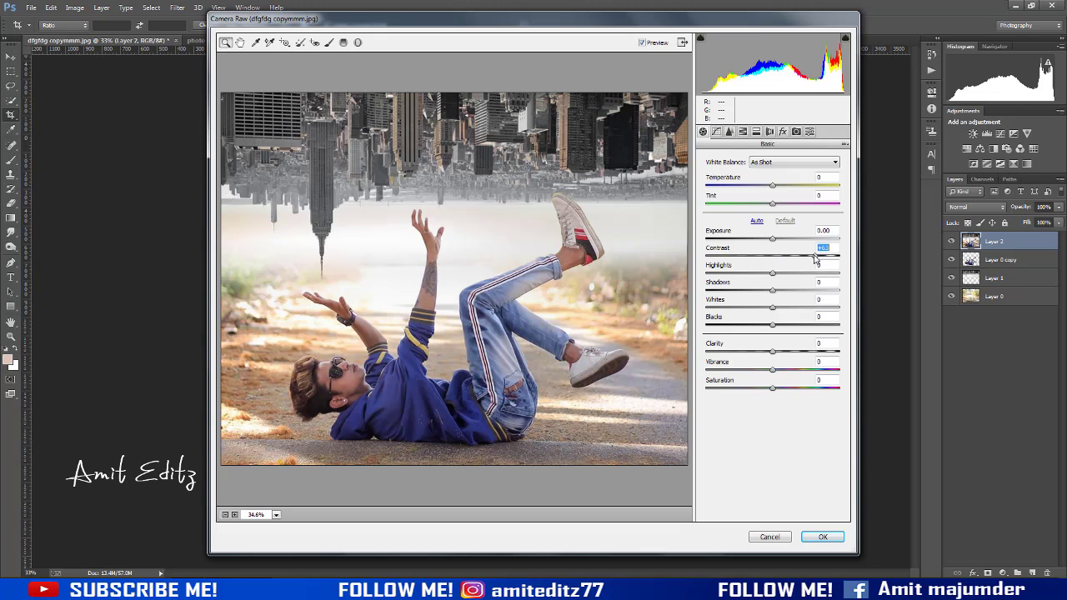
drag(815, 257, 785, 324)
click(774, 352)
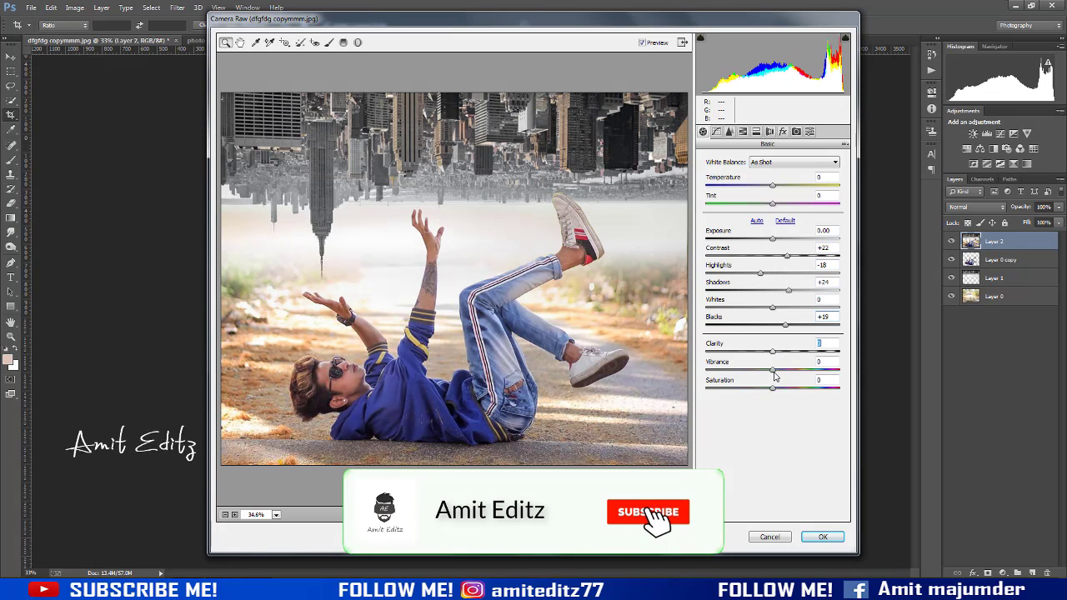
click(742, 131)
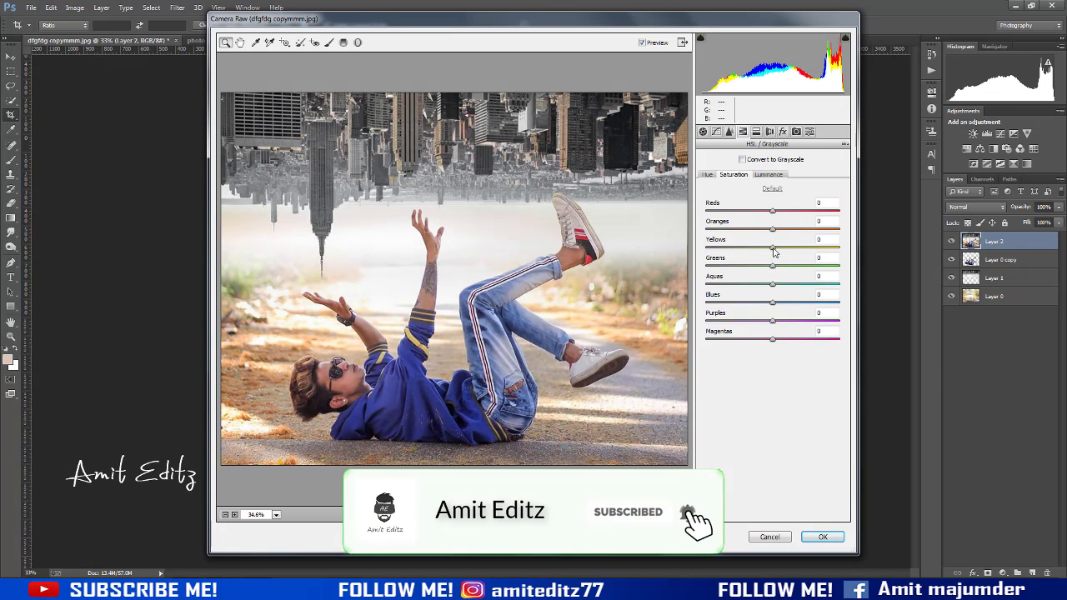
drag(771, 265, 706, 265)
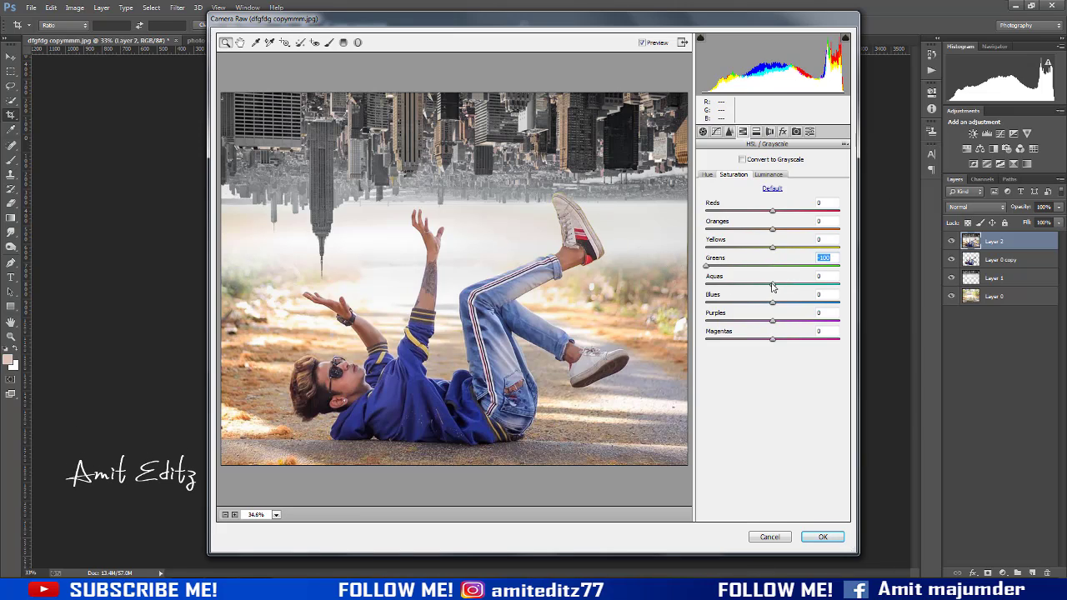
Try raising the oranges' luminance and shifting the oranges' hue in the HSL adjustments
click(771, 175)
drag(771, 229, 789, 231)
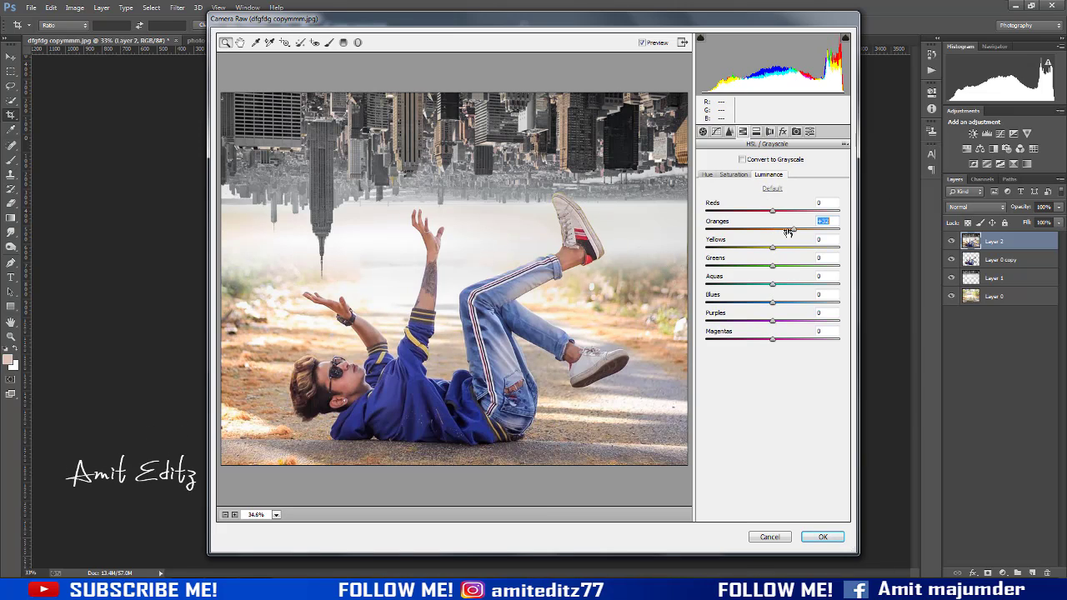
click(707, 174)
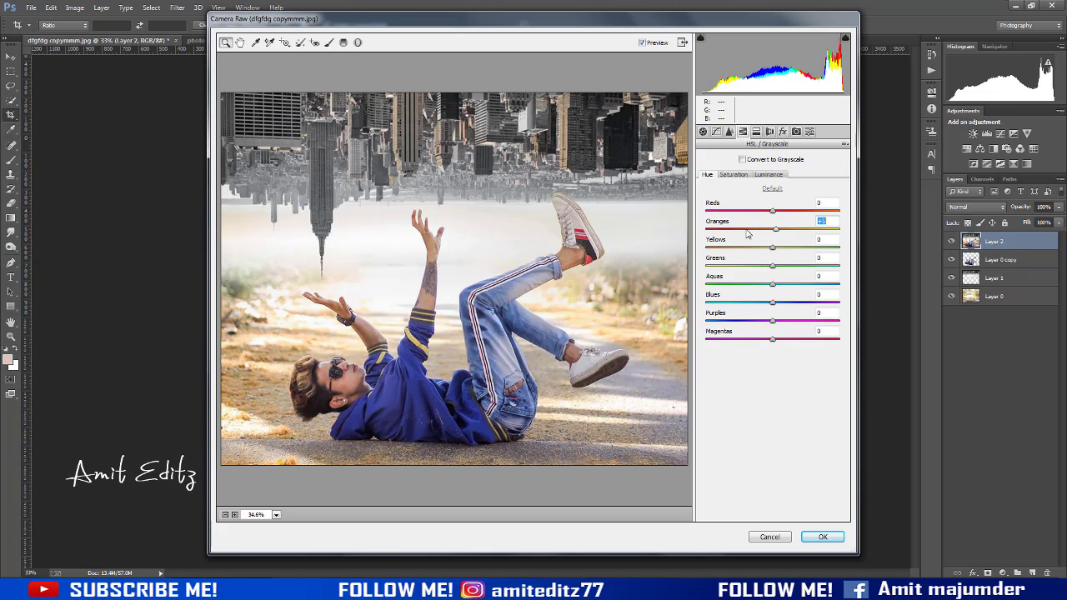
drag(747, 233, 765, 240)
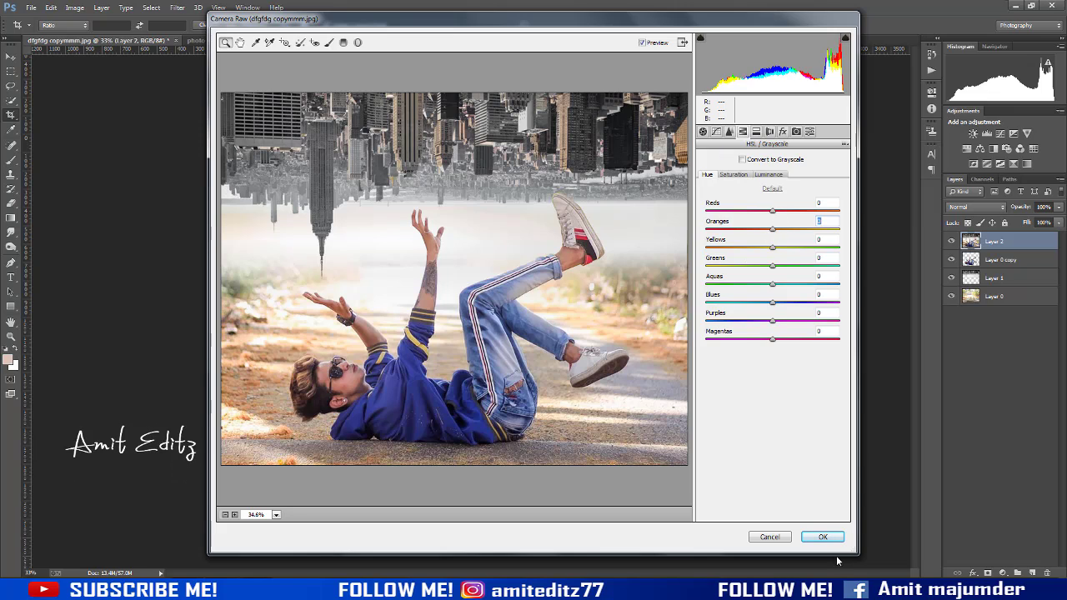
Set the oranges' luminance to about +51 and the blues' saturation to about +8, and apply the Camera Raw Filter
click(767, 176)
drag(772, 229, 803, 231)
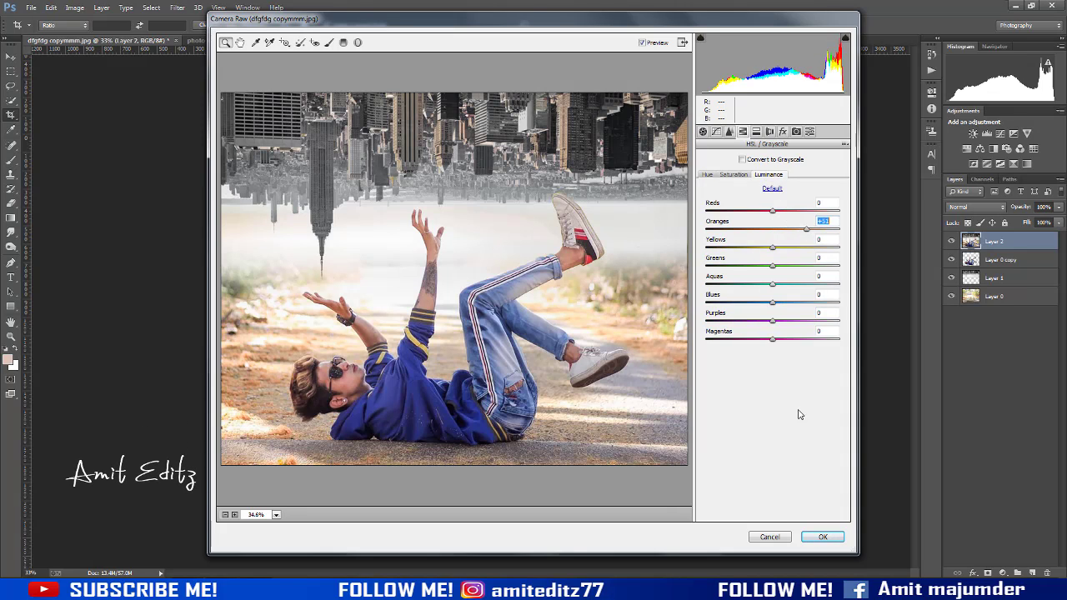
click(738, 176)
drag(775, 305, 781, 308)
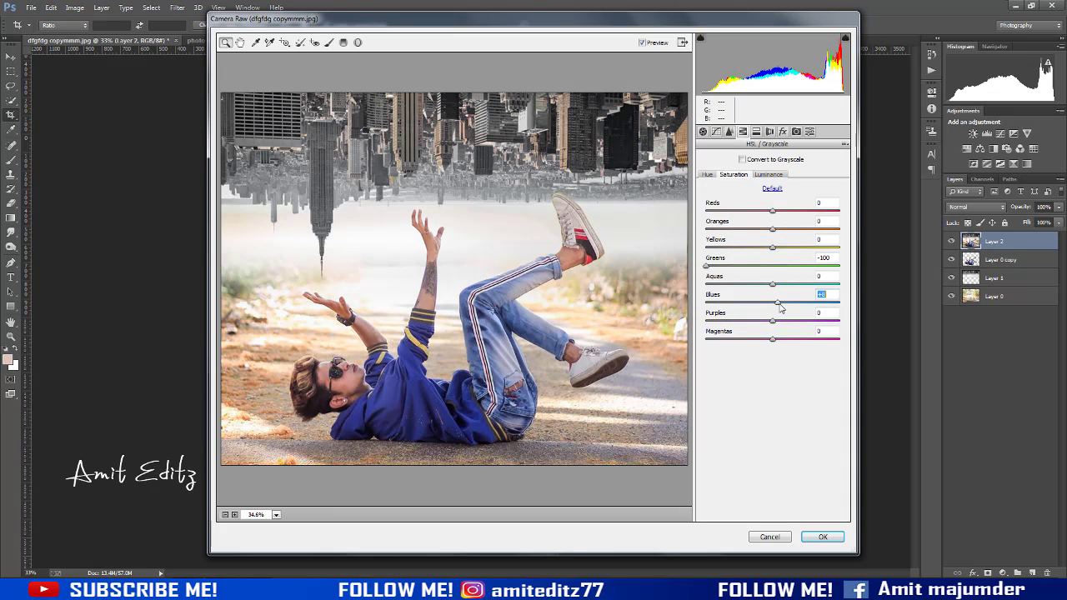
click(820, 536)
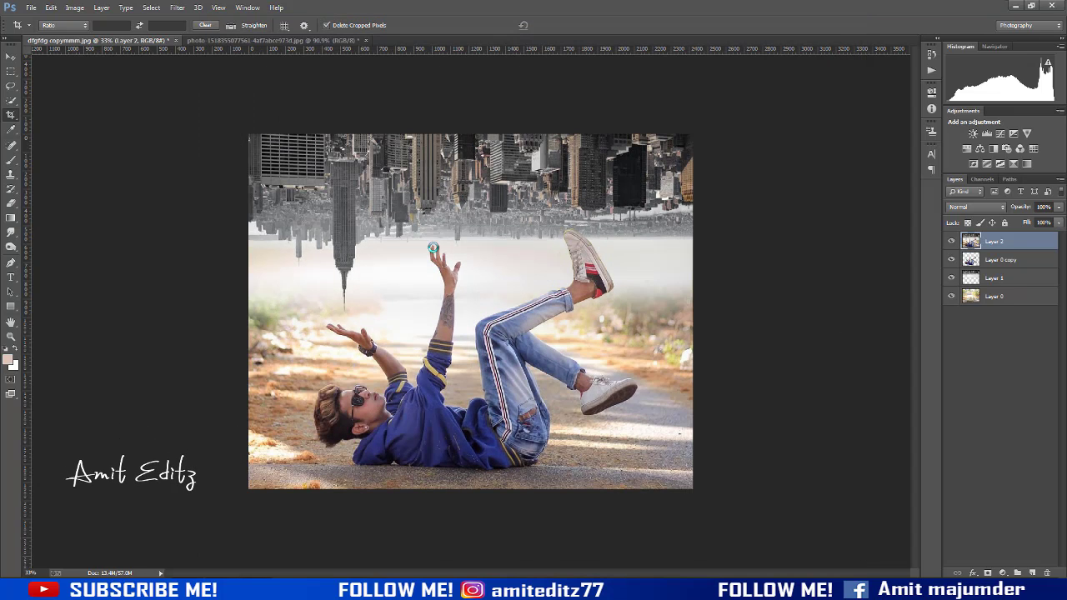
Duplicate the stamped layer and add a Selective Color adjustment above it with magenta at +7% for the reds
key(ctrl+plus)
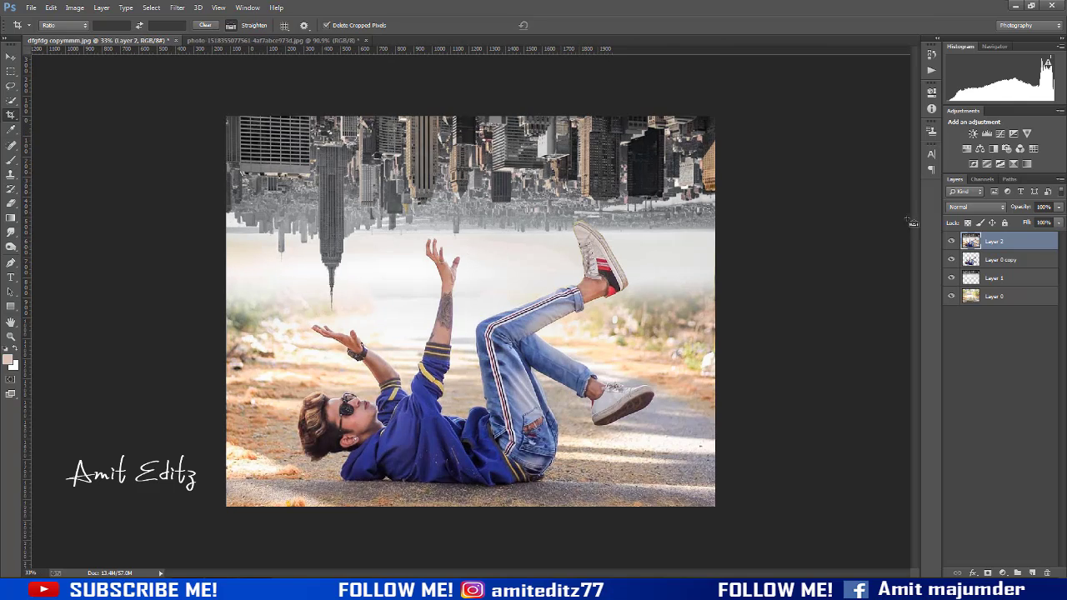
drag(1016, 243, 1032, 573)
click(1002, 573)
click(981, 567)
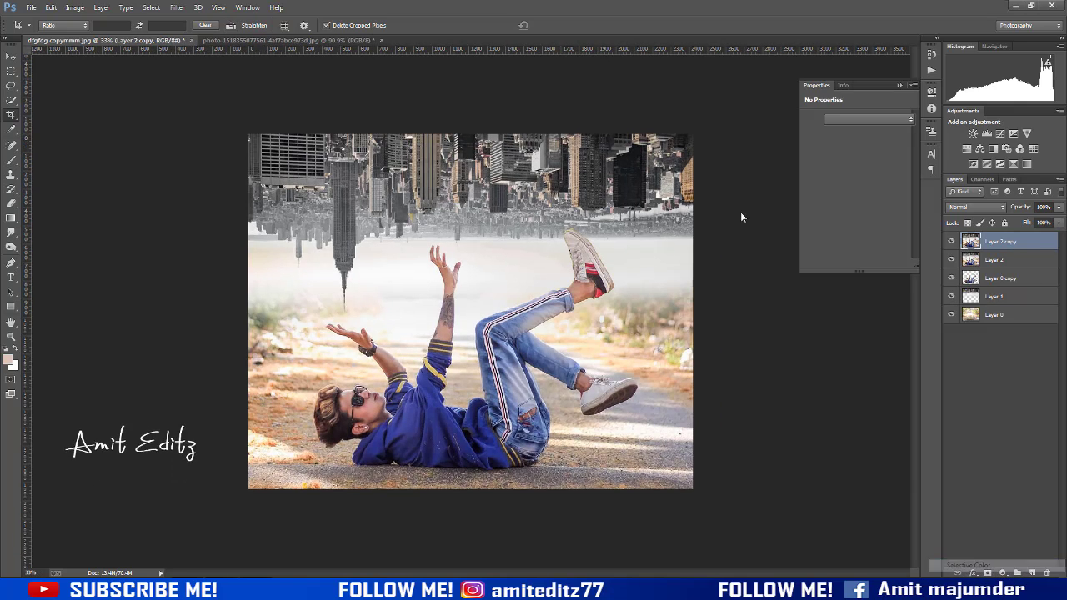
click(856, 176)
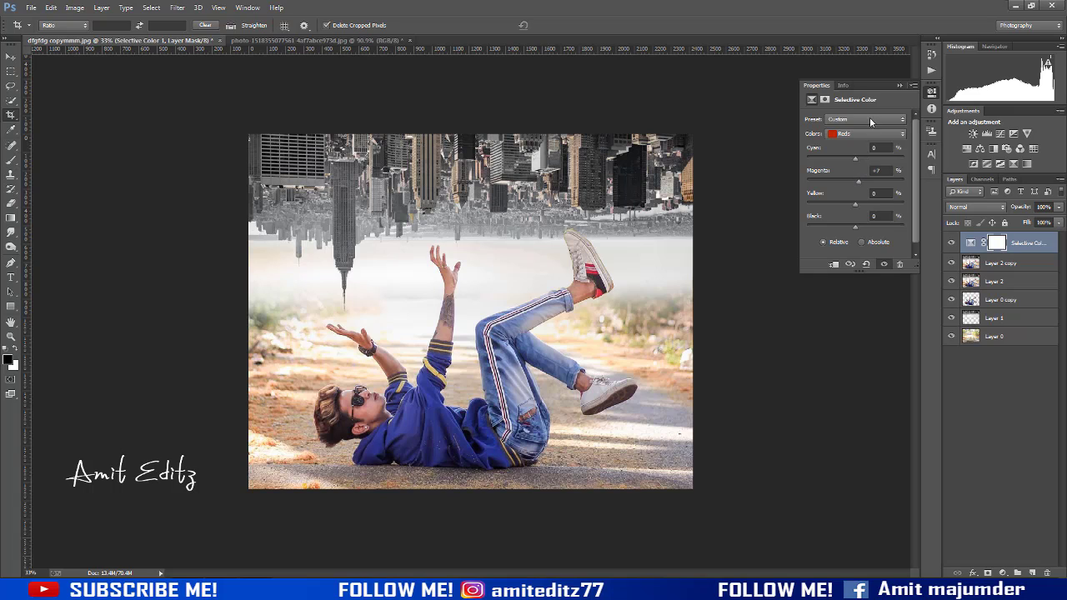
For the blacks in Selective Color, set cyan to about -5% and black to about -6%
click(861, 134)
click(860, 215)
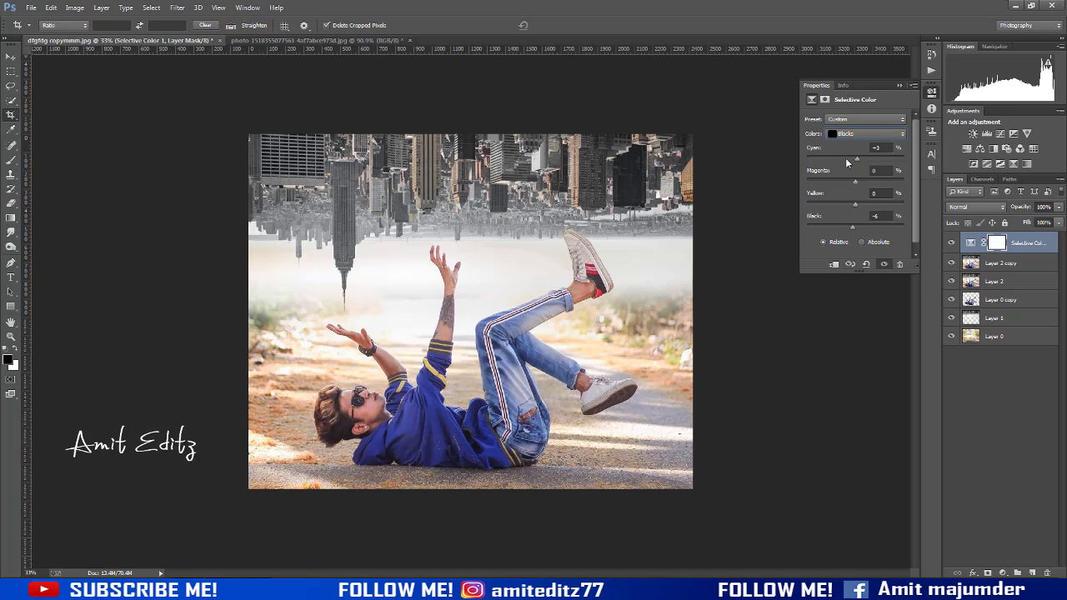
drag(855, 159, 852, 161)
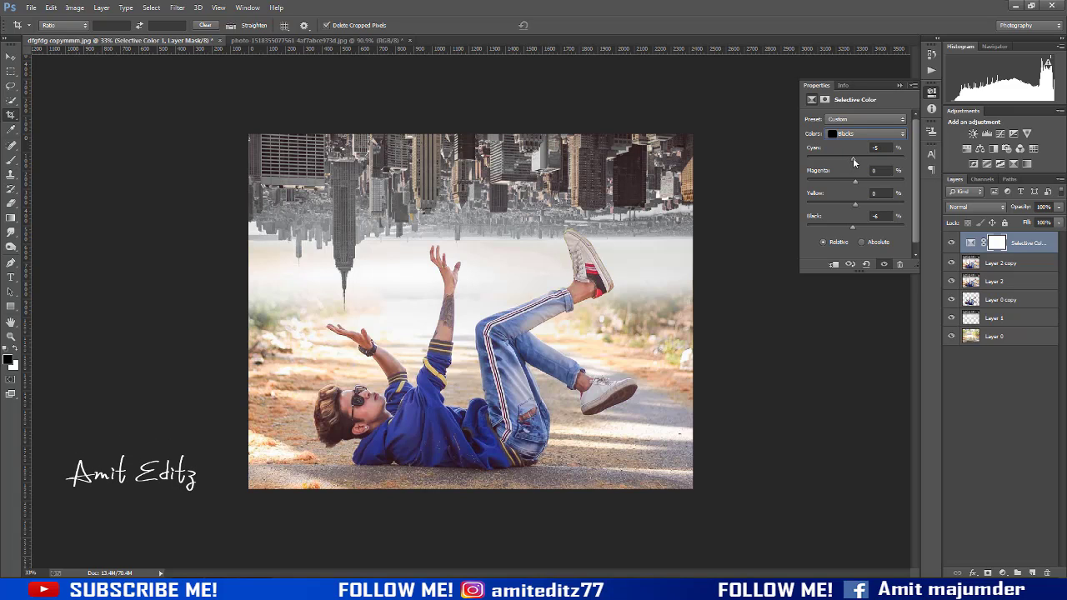
Adjust the ink sliders of another Selective Color range, reducing cyan for a warmer tone, and compare the image with the adjustment hidden
click(868, 135)
click(859, 205)
drag(862, 158, 845, 157)
drag(854, 181, 856, 174)
drag(860, 205, 858, 229)
click(900, 86)
click(951, 243)
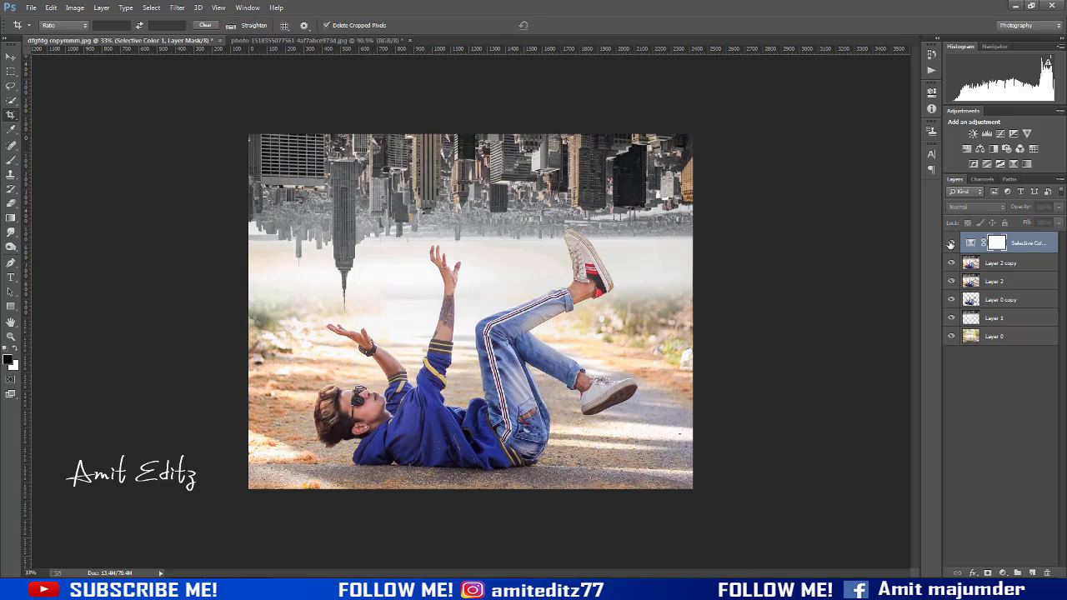
click(951, 242)
Merge the Selective Color adjustment, Layer 2 copy and Layer 2 into one layer
ctrl+click(1010, 263)
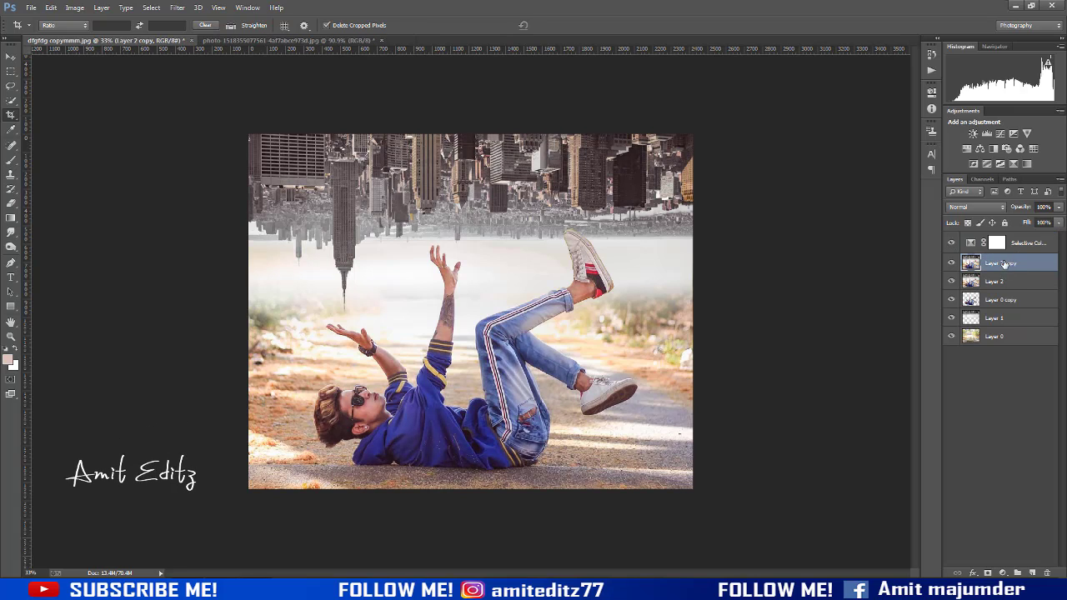
ctrl+click(1009, 281)
right_click(1008, 280)
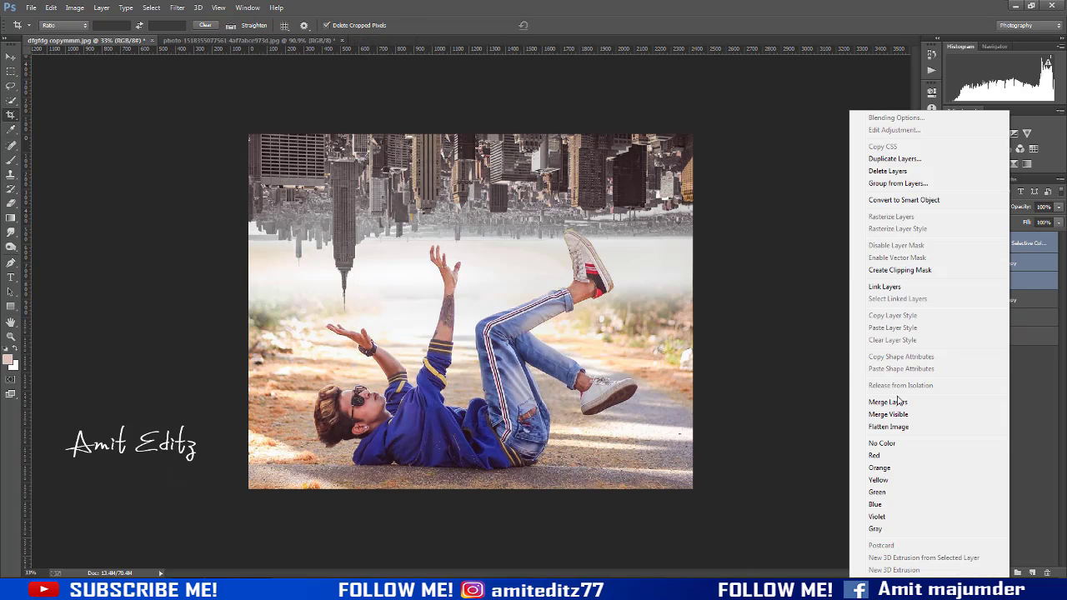
click(896, 401)
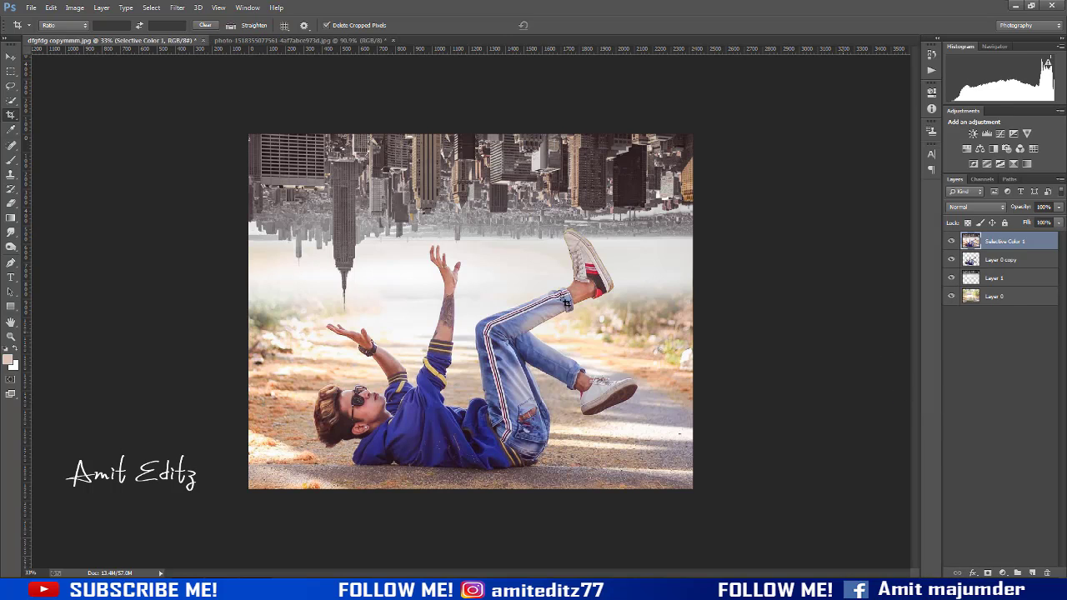
Open the Camera Raw Filter on the merged layer and set HSL saturation to -30 for oranges and about -72 for yellows
scroll(493, 297, down, 2)
scroll(492, 297, up, 3)
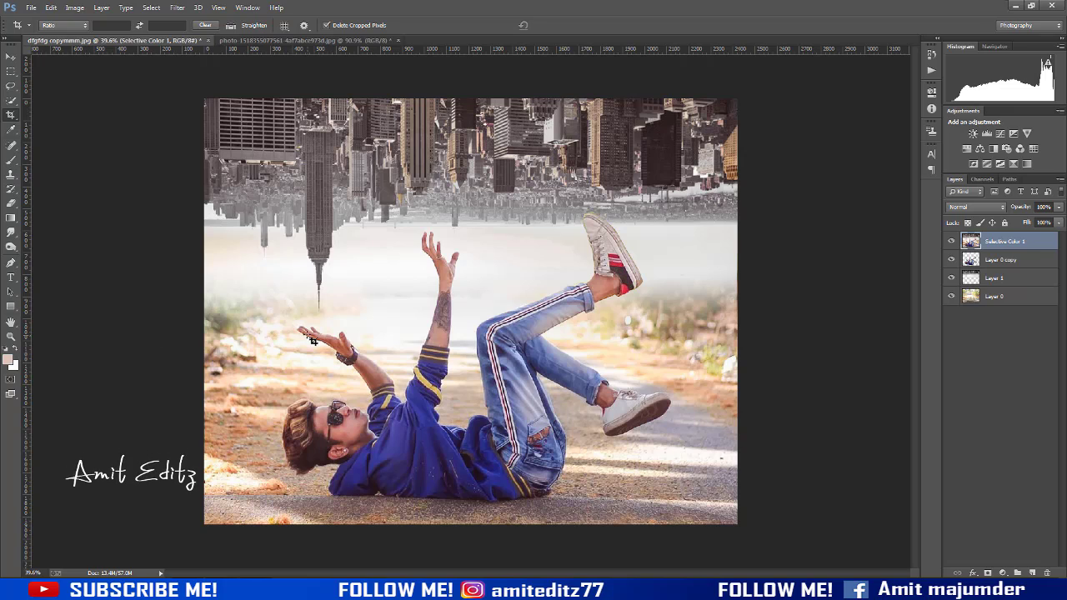
click(154, 8)
mouse_move(177, 7)
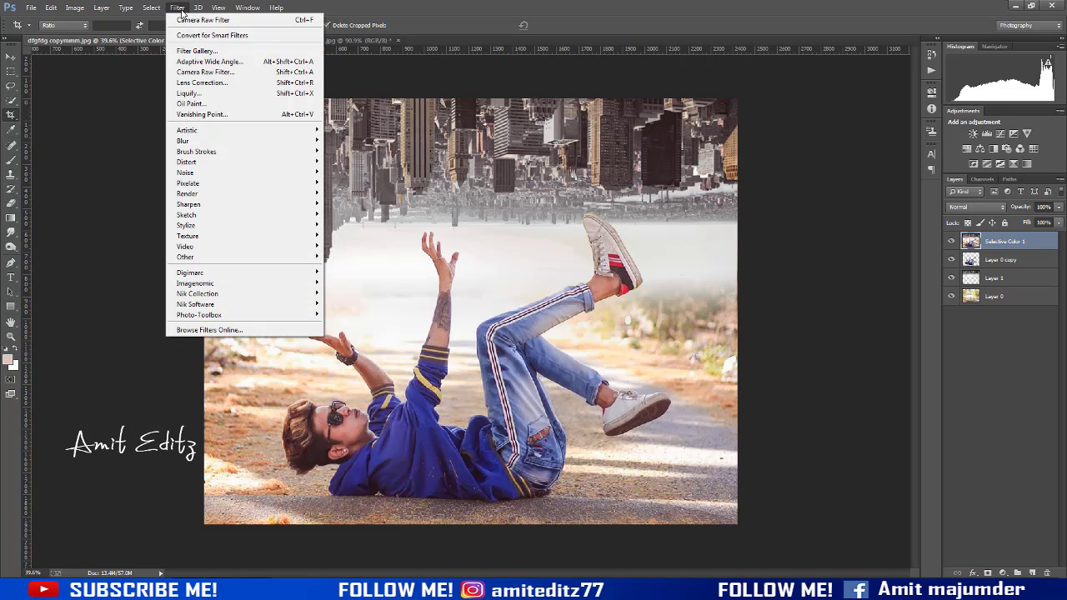
click(204, 71)
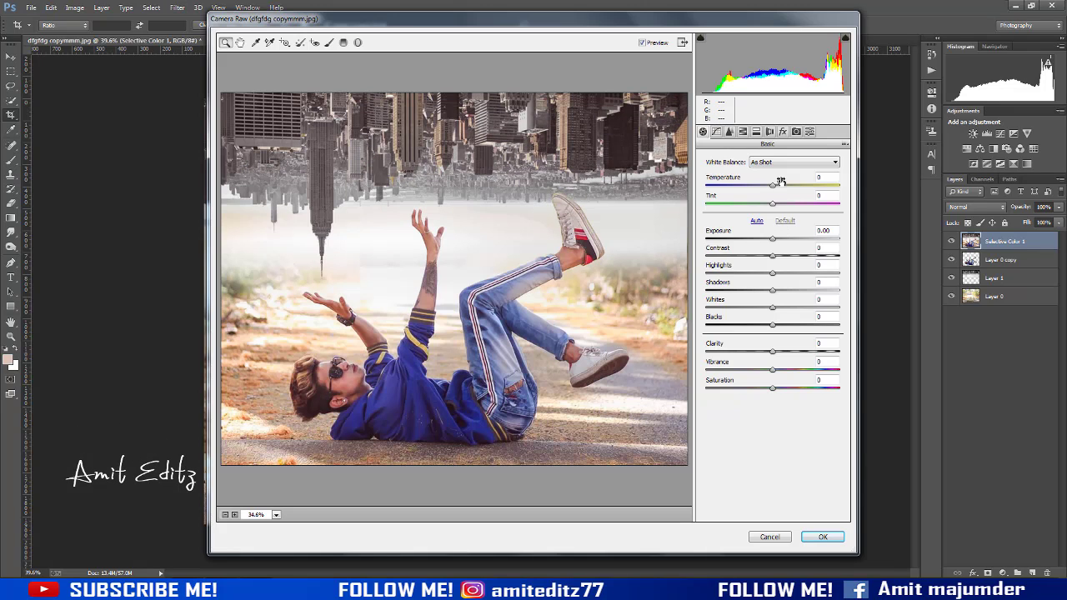
click(742, 132)
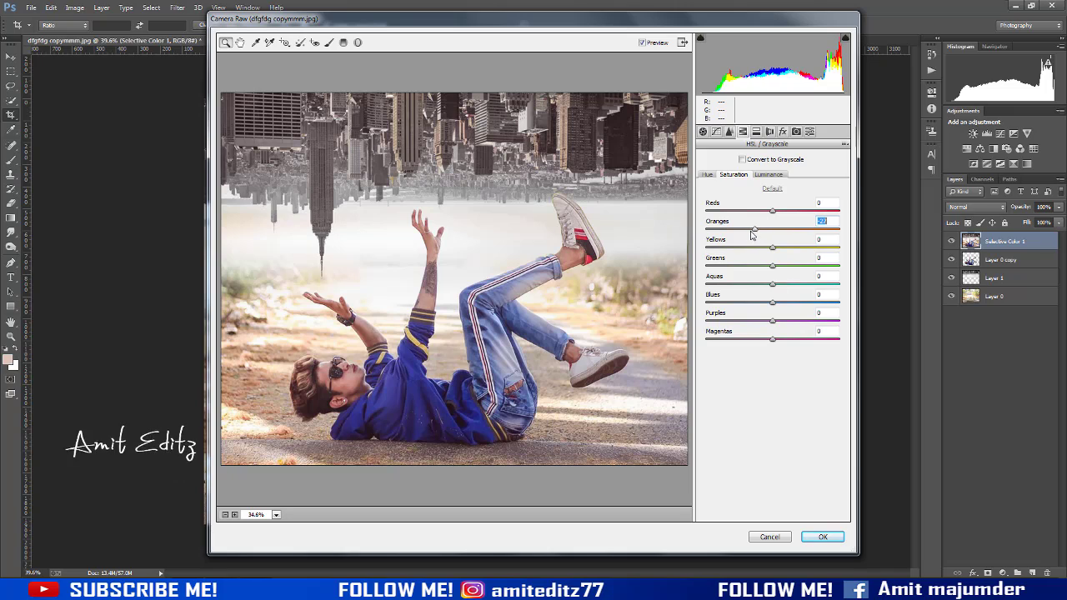
drag(754, 234, 730, 256)
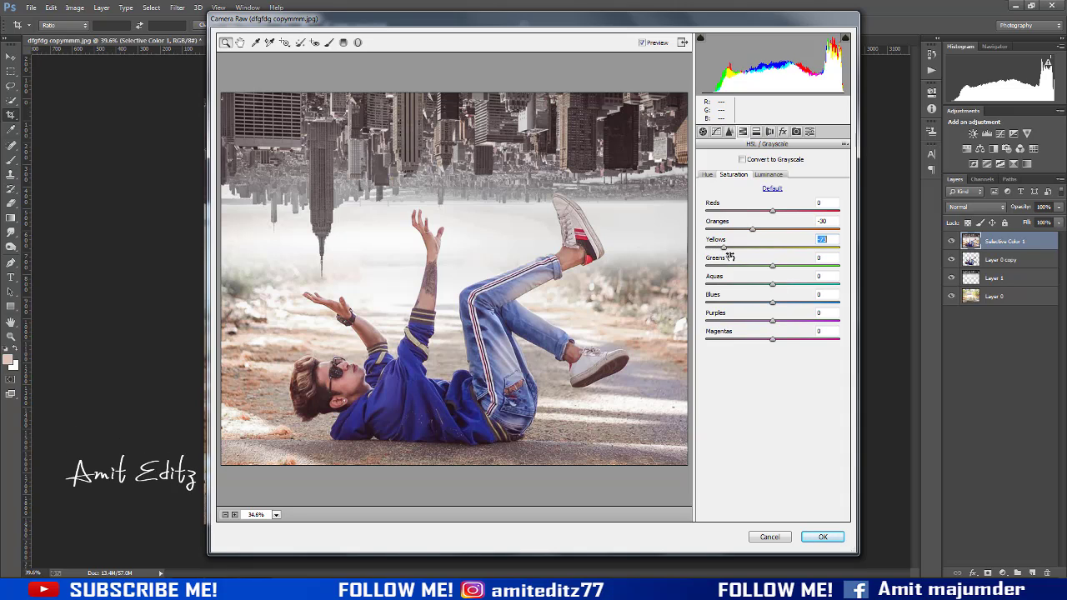
Raise the oranges luminance to about +11 and apply the Camera Raw adjustments to the layer
click(768, 174)
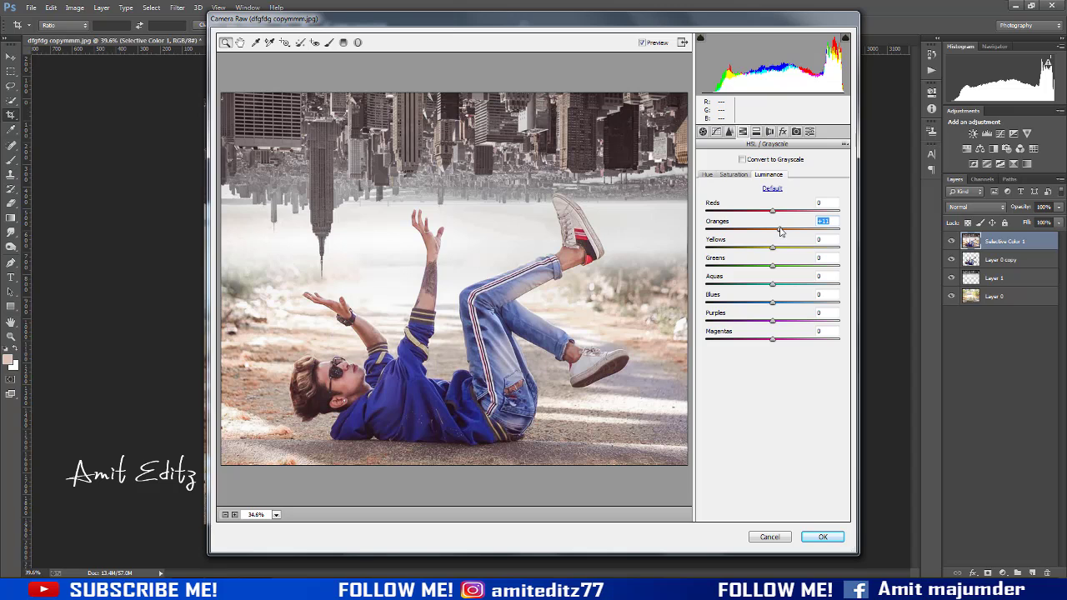
click(822, 537)
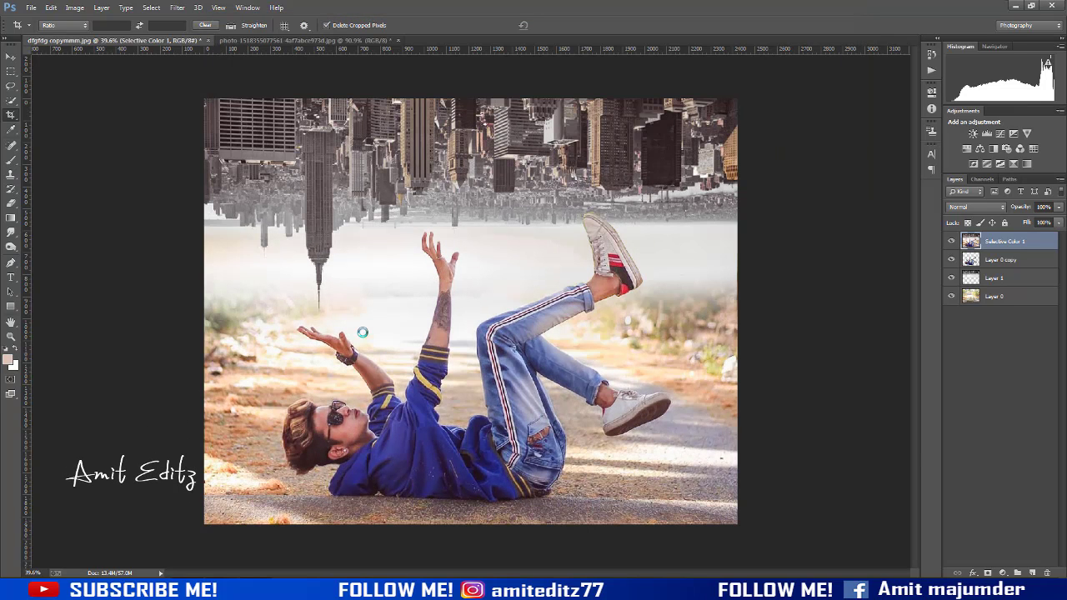
scroll(380, 312, up, 4)
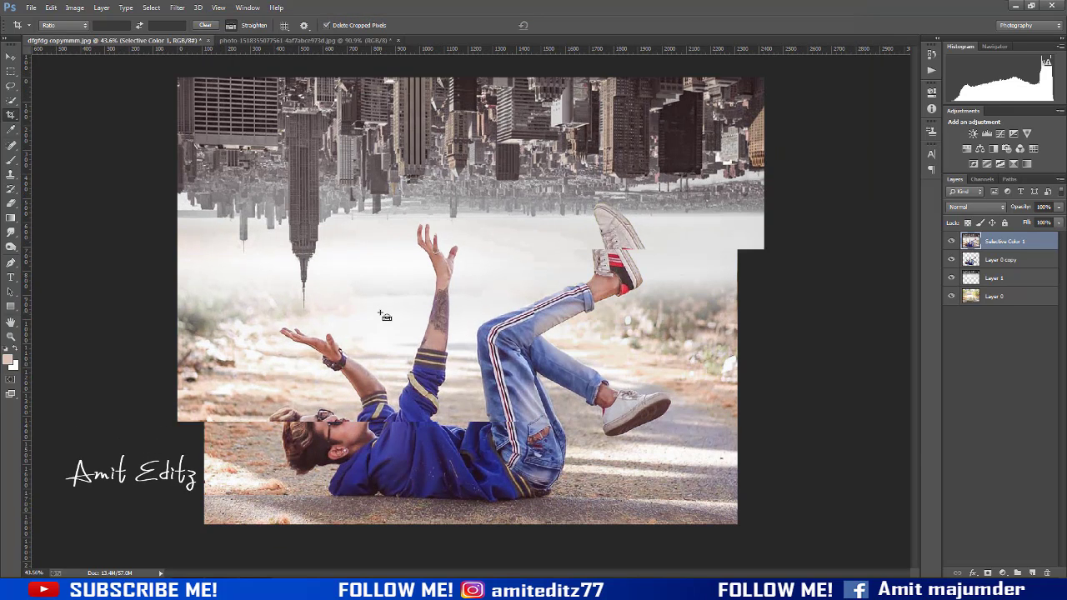
scroll(380, 312, down, 6)
scroll(381, 312, down, 2)
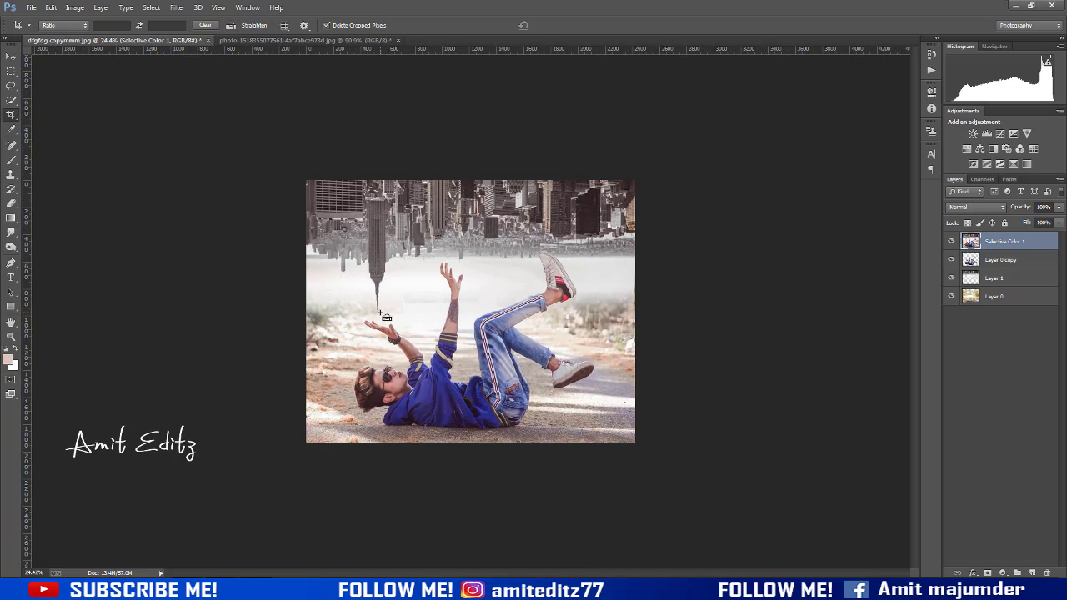
Duplicate the Selective Color 1 layer and apply a High Pass filter to the copy for sharpening
drag(1005, 243, 1032, 573)
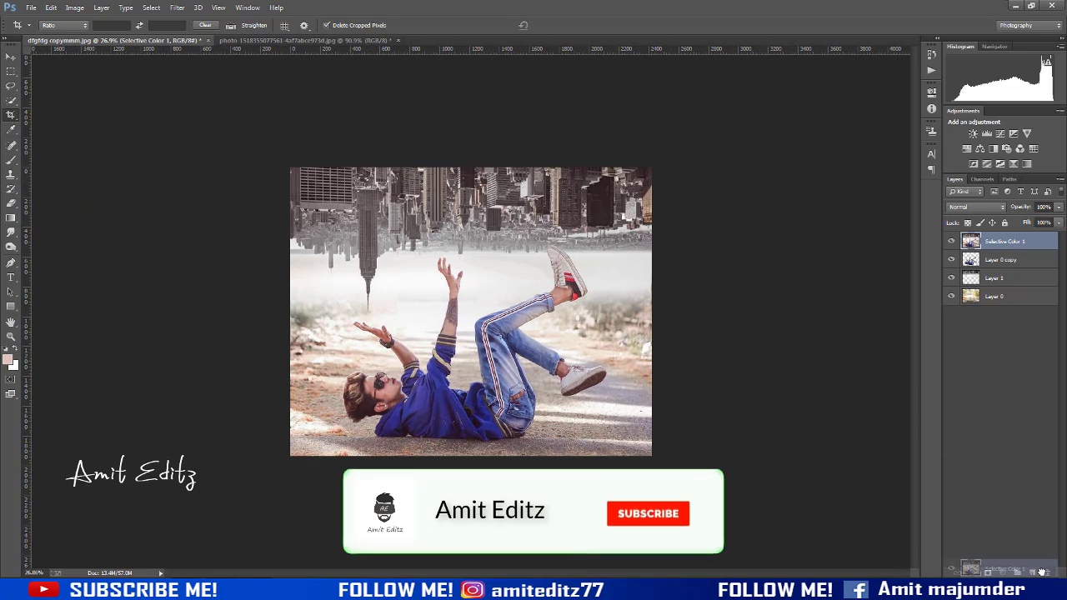
click(176, 8)
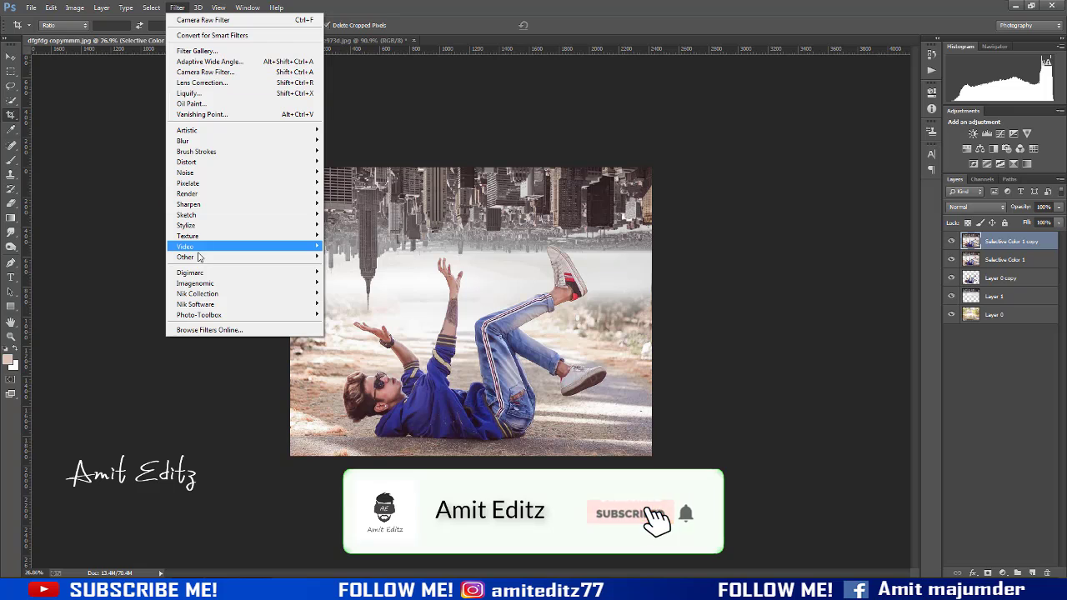
mouse_move(200, 256)
click(347, 266)
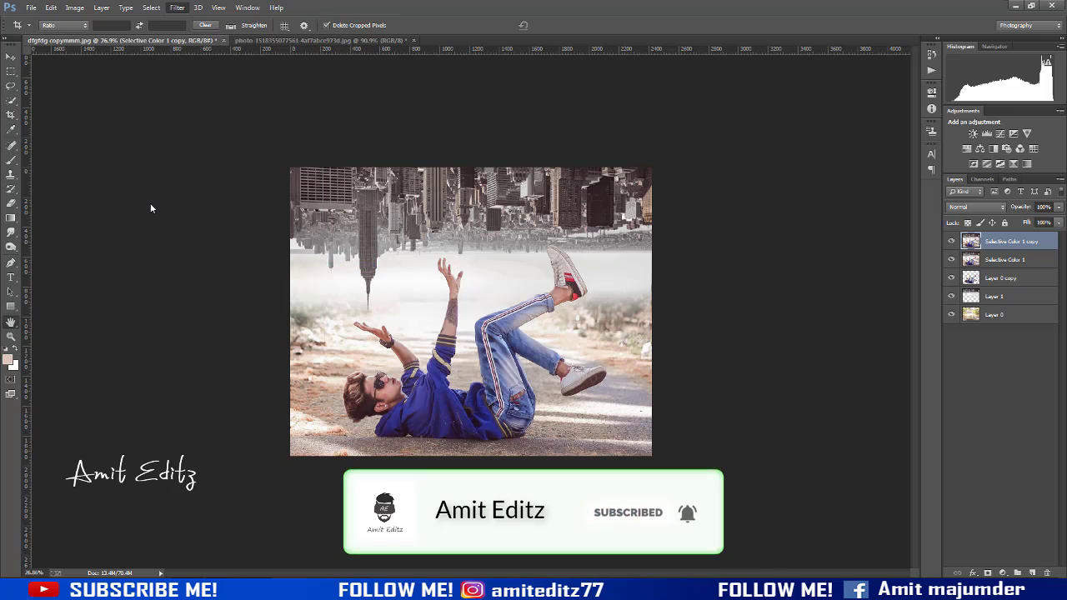
click(594, 156)
key(c)
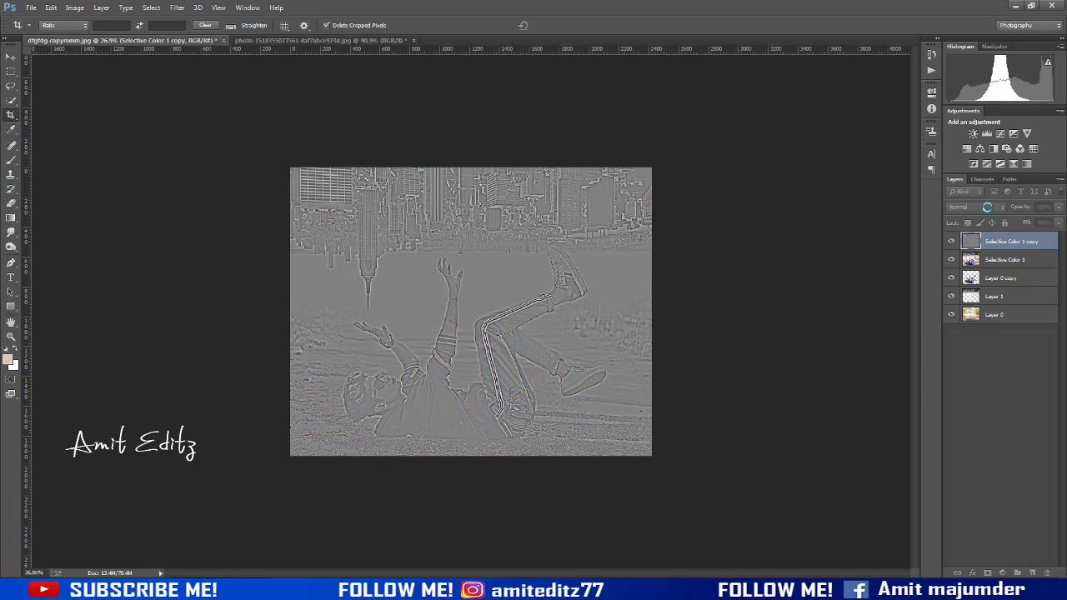
Blend the High Pass copy with Soft Light at 84% fill and merge it with the Selective Color 1 layer
click(975, 207)
click(958, 346)
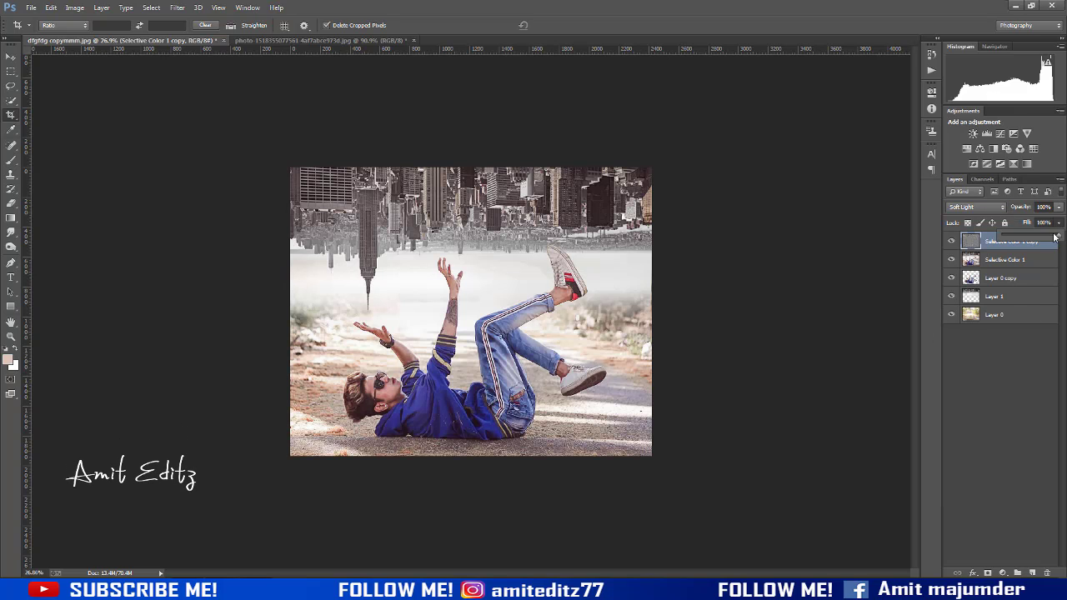
shift+click(1001, 263)
right_click(1001, 263)
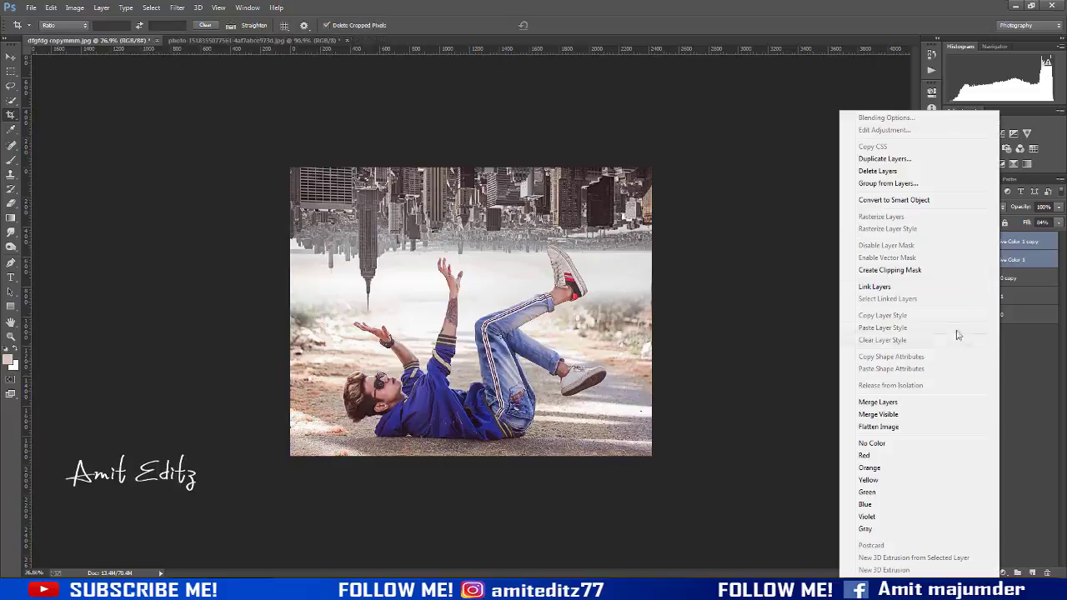
click(884, 404)
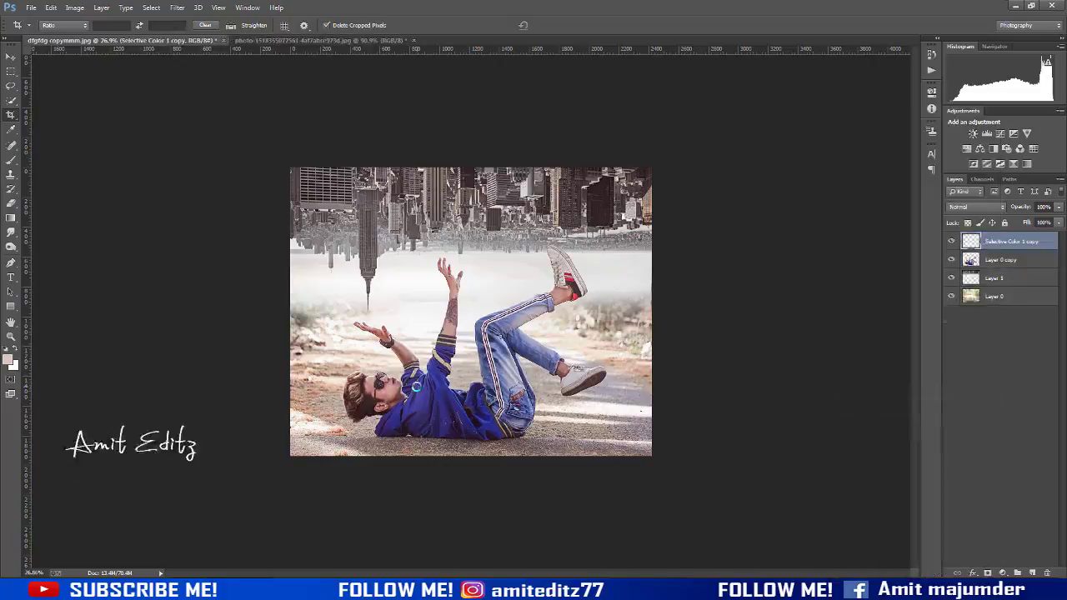
scroll(421, 391, down, 1)
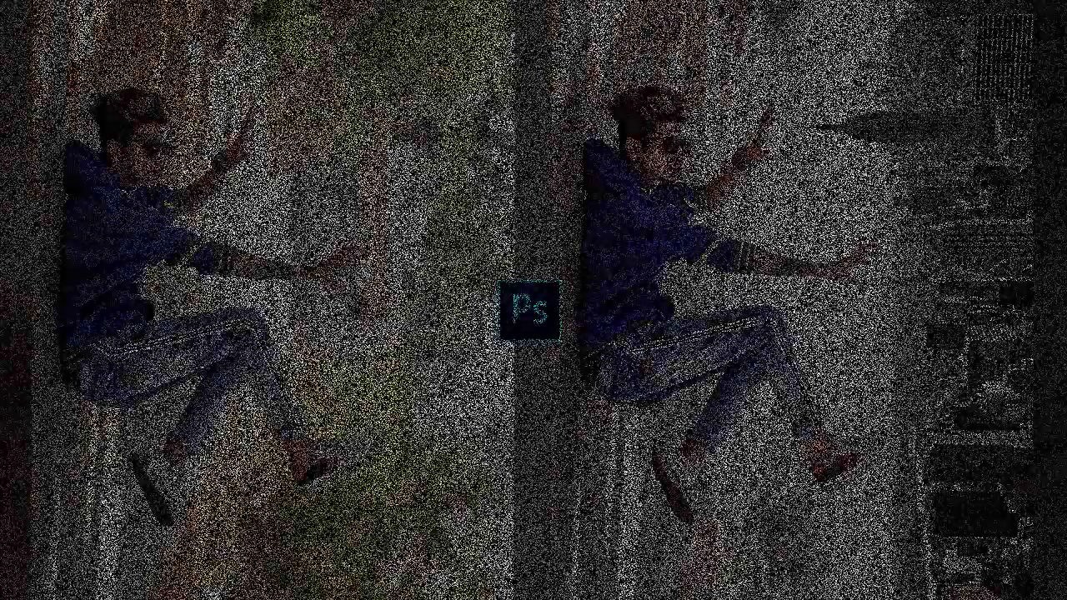